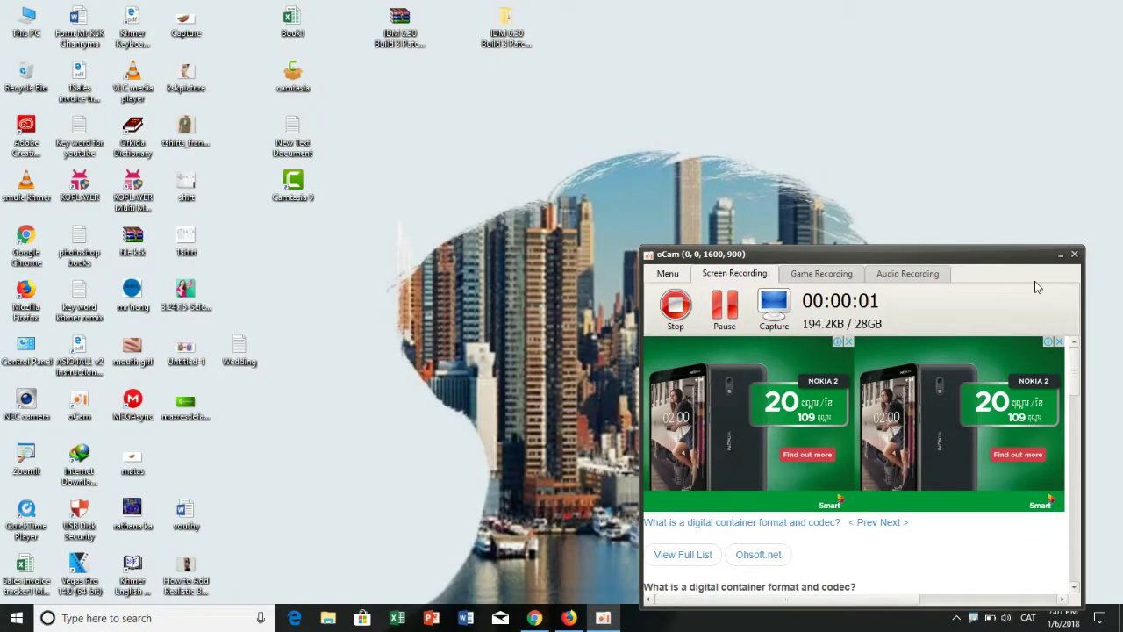
# Step: Minimize the oCam recorder window so the desktop is clear
pyautogui.click(1059, 256)
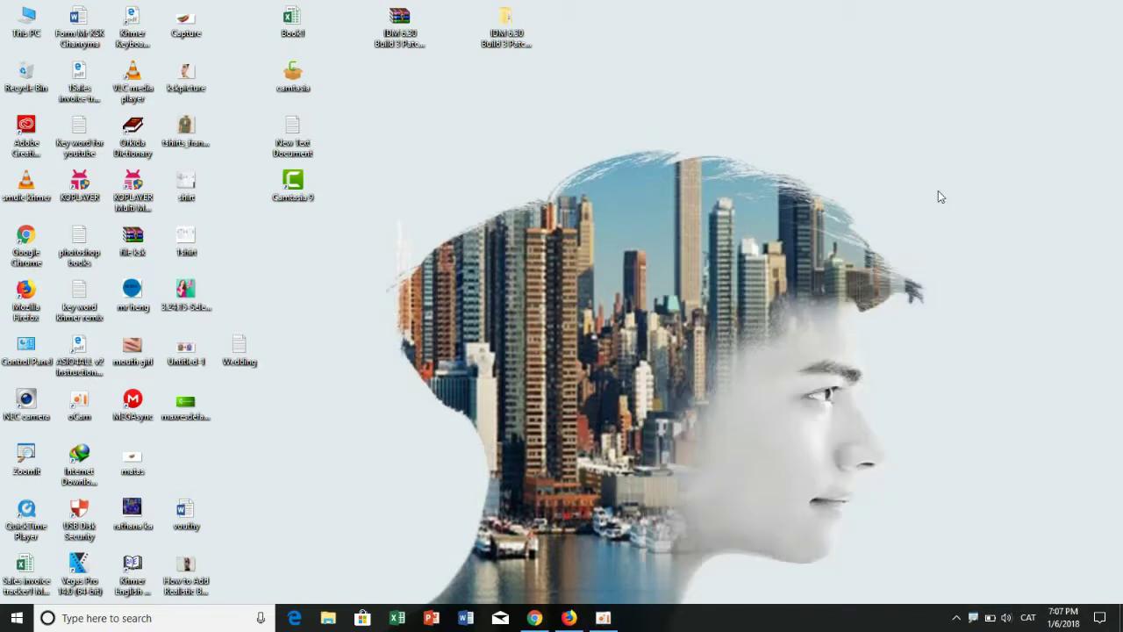
# Step: Launch Adobe Illustrator CC 2018 from the Start menu and open the recent mr heng.jpg
pyautogui.click(17, 618)
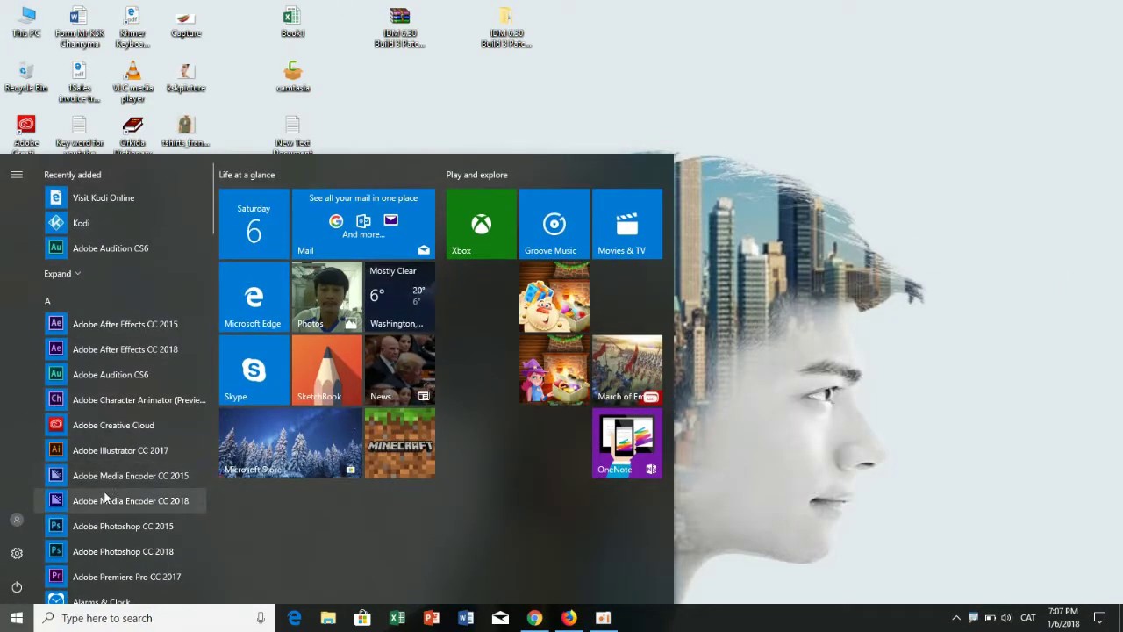
pyautogui.click(97, 445)
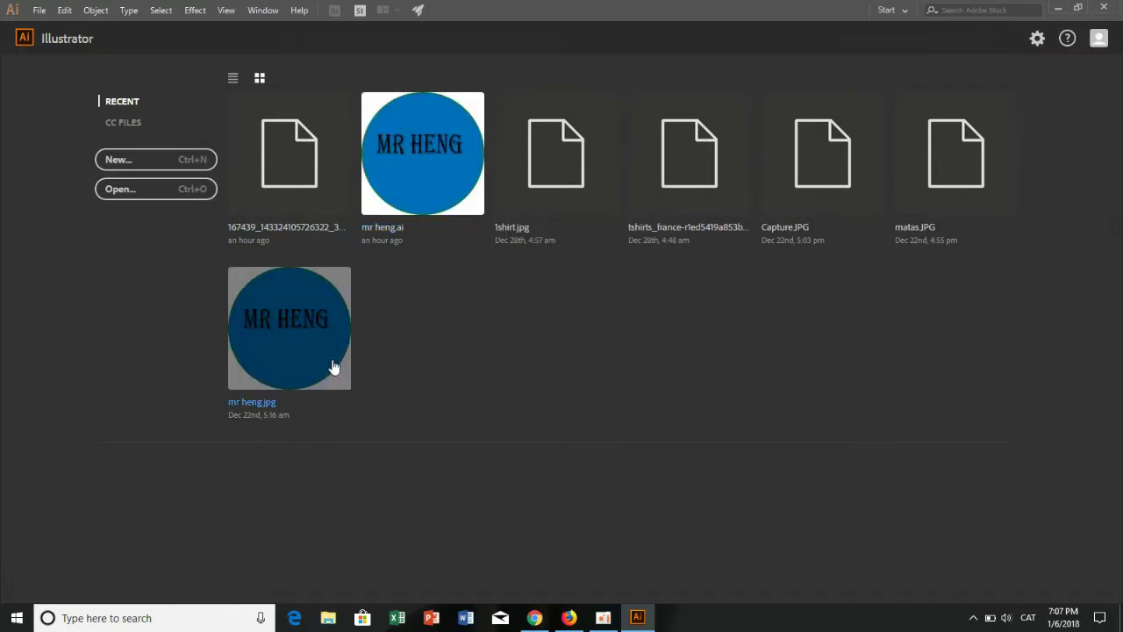
pyautogui.click(321, 343)
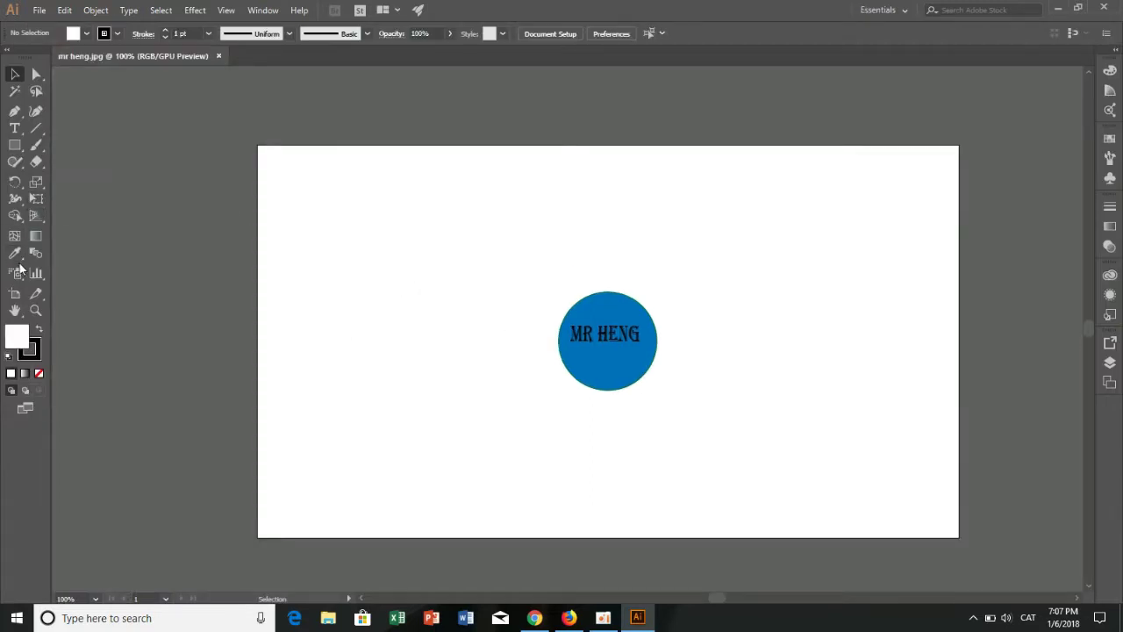
# Step: Place a 72 pt text object above-left of the MR HENG circle and clear its placeholder
pyautogui.click(15, 129)
pyautogui.click(368, 267)
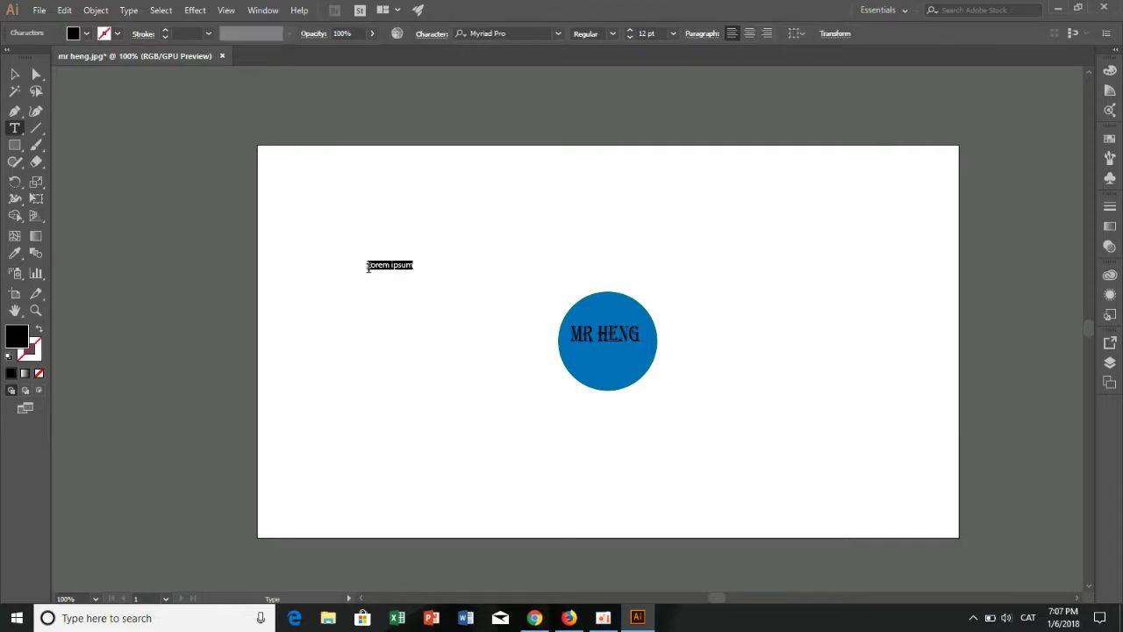
pyautogui.click(673, 34)
pyautogui.click(690, 278)
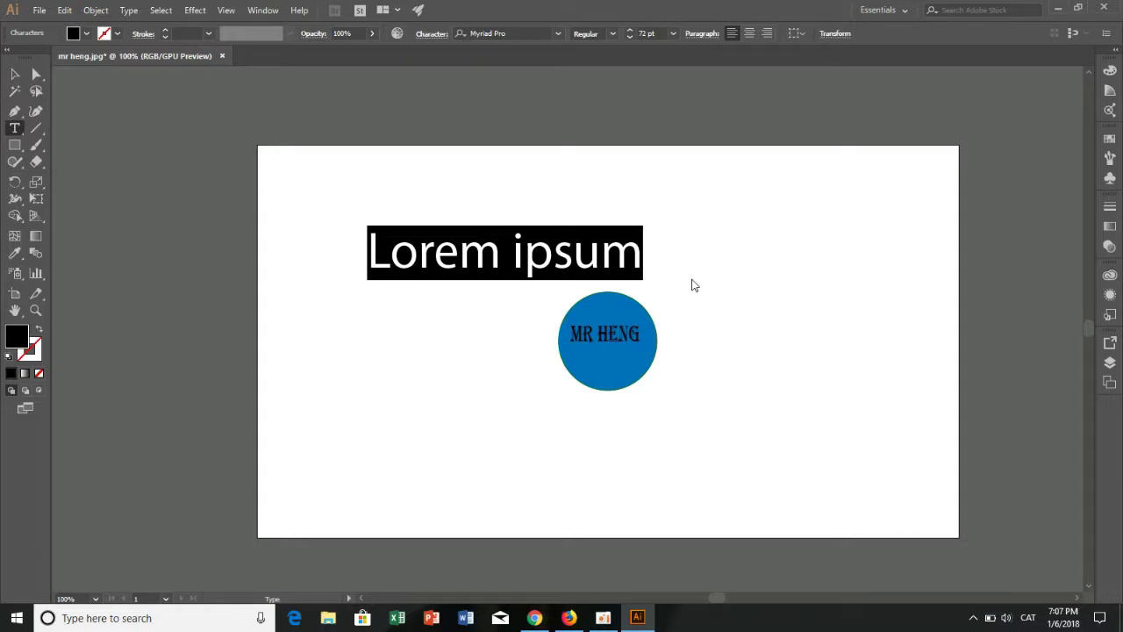
pyautogui.write('កោ')
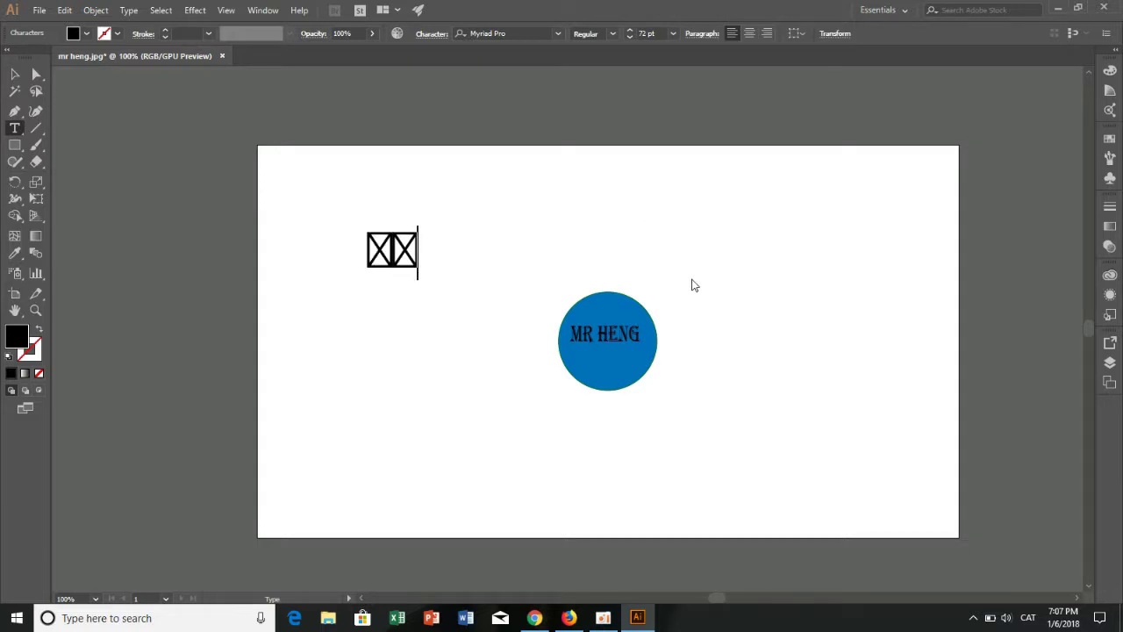
pyautogui.write('ម៉')
pyautogui.press('BackSpace')
pyautogui.press('BackSpace')
pyautogui.press('BackSpace')
pyautogui.press('BackSpace')
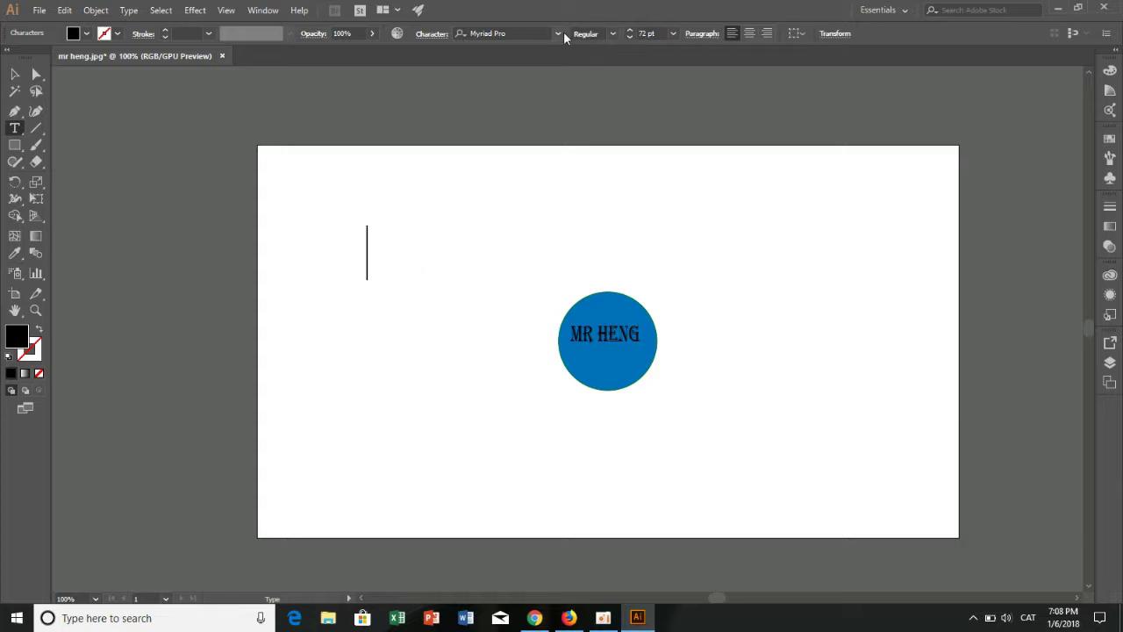
# Step: Set the text object's font to Khmer OS Battambang
pyautogui.click(558, 36)
pyautogui.click(559, 35)
pyautogui.scroll(6, 556, 140)
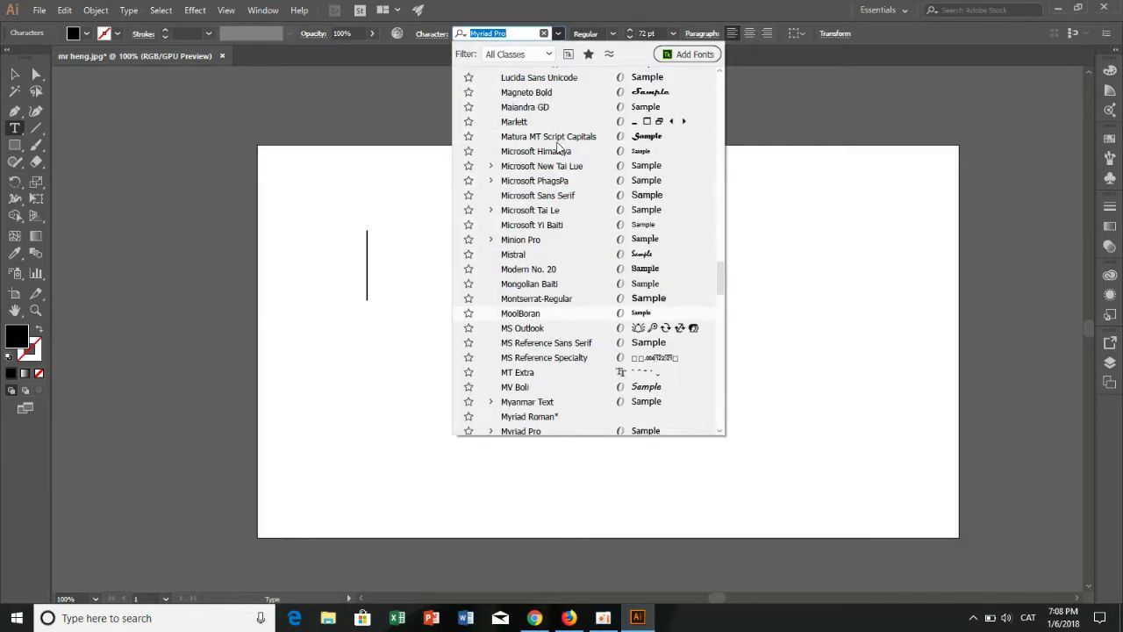
pyautogui.scroll(4, 558, 144)
pyautogui.scroll(5, 562, 151)
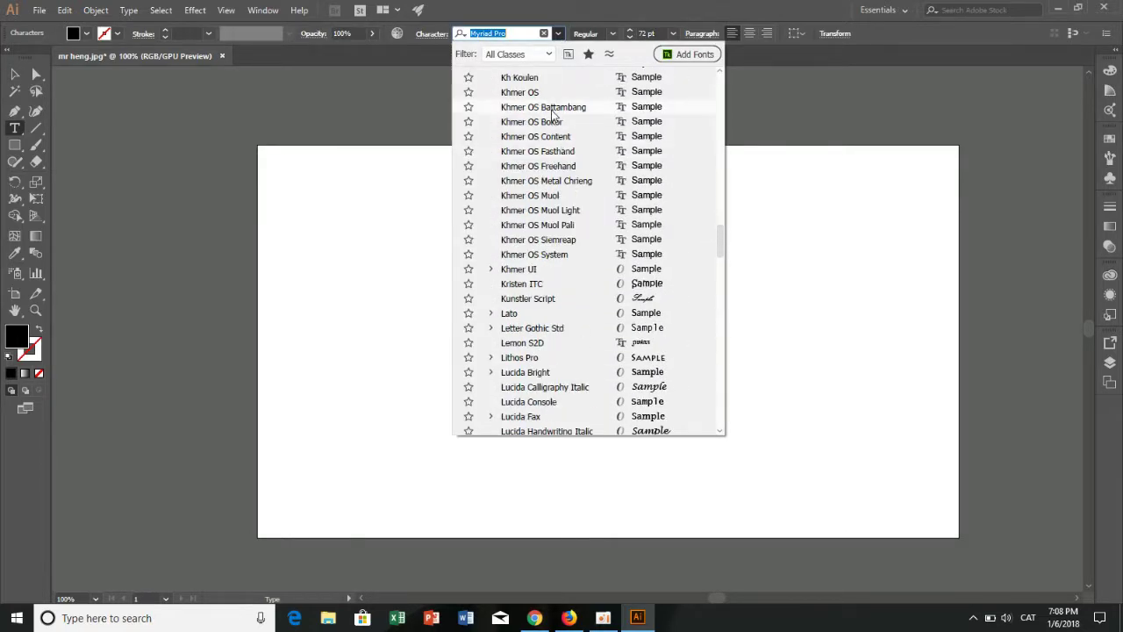
pyautogui.click(551, 107)
# Step: Type the Khmer sentence ខ្ញំស្រលាញ់ខមៃ, fixing mistyped letters, and select it
pyautogui.write('ខ្')
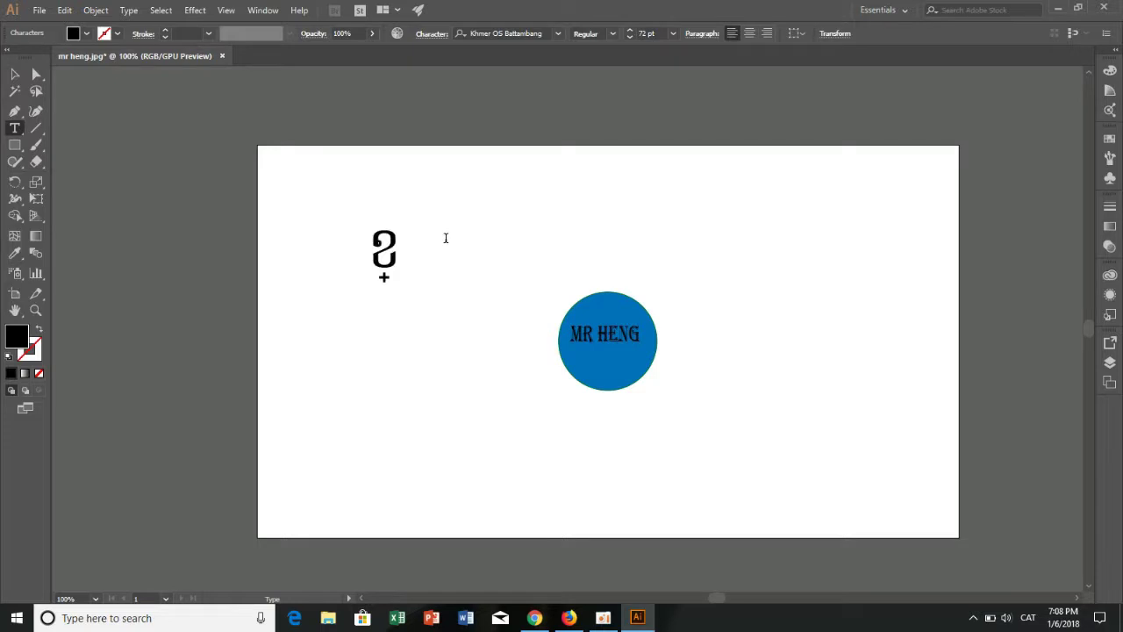
pyautogui.write('ញ')
pyautogui.press('BackSpace')
pyautogui.write('ម')
pyautogui.press('BackSpace')
pyautogui.press('BackSpace')
pyautogui.write('ខ្')
pyautogui.write('ញ')
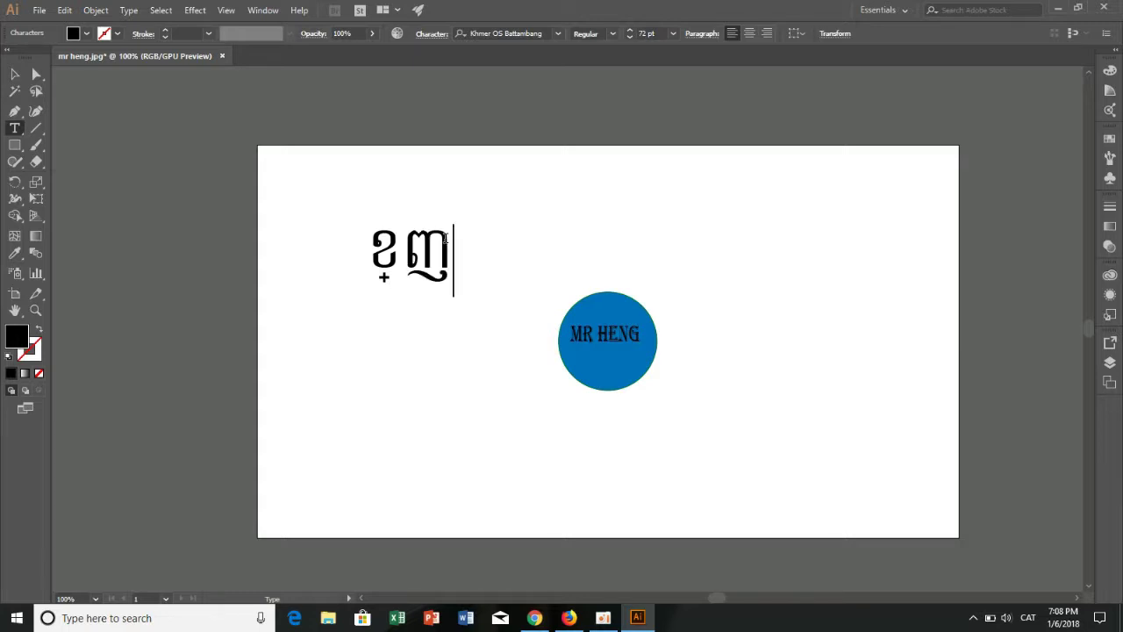
pyautogui.write('ំស')
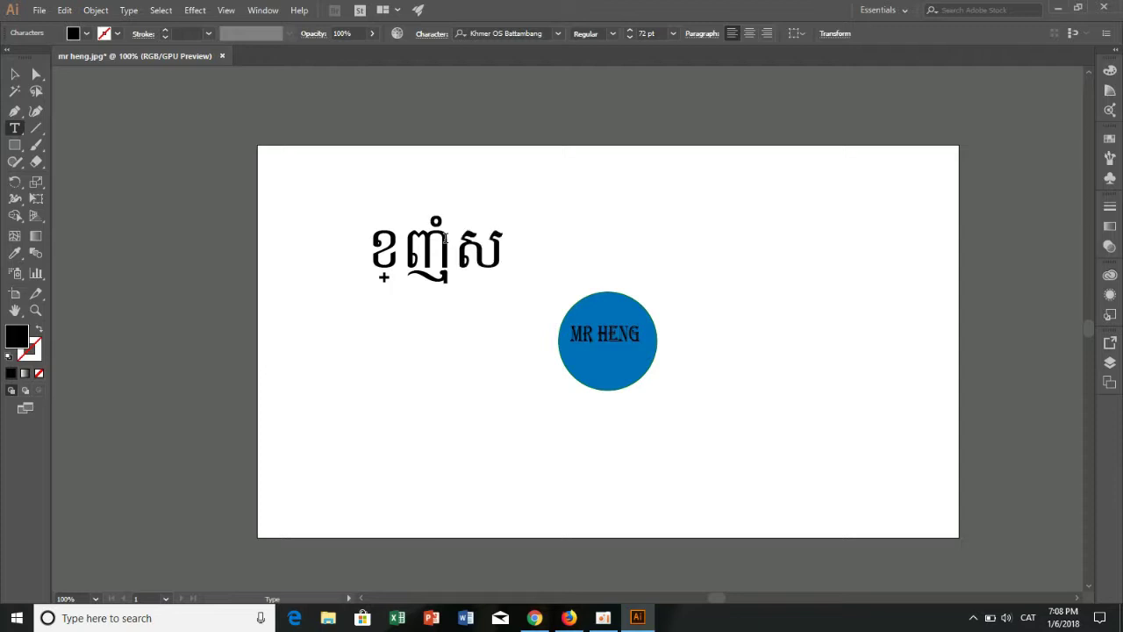
pyautogui.write('្រលាញ់')
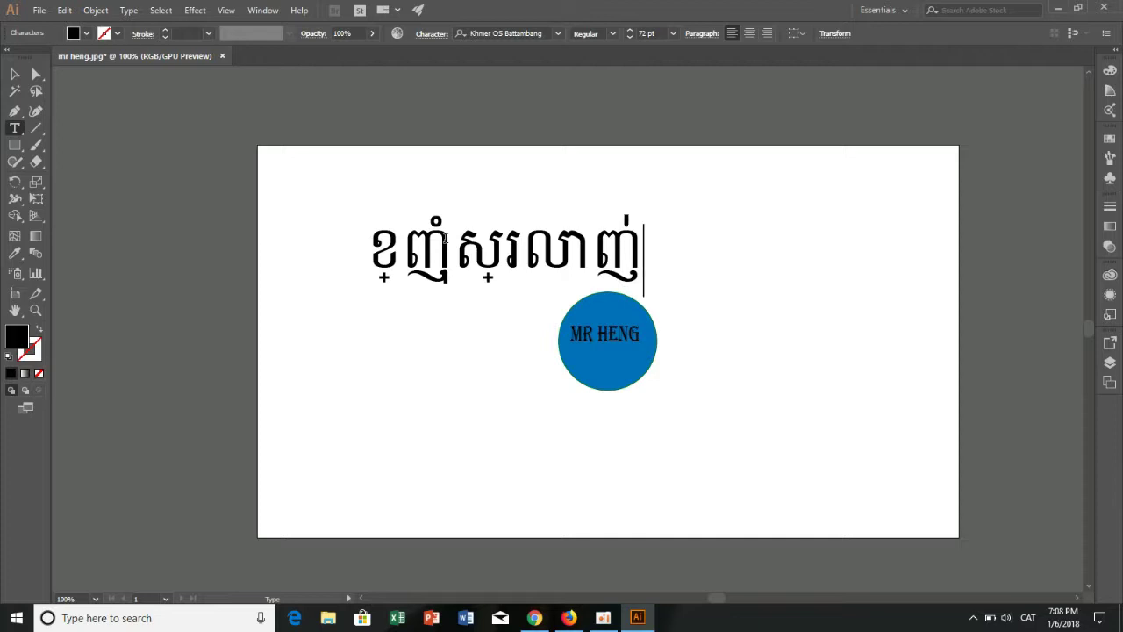
pyautogui.write('ខ')
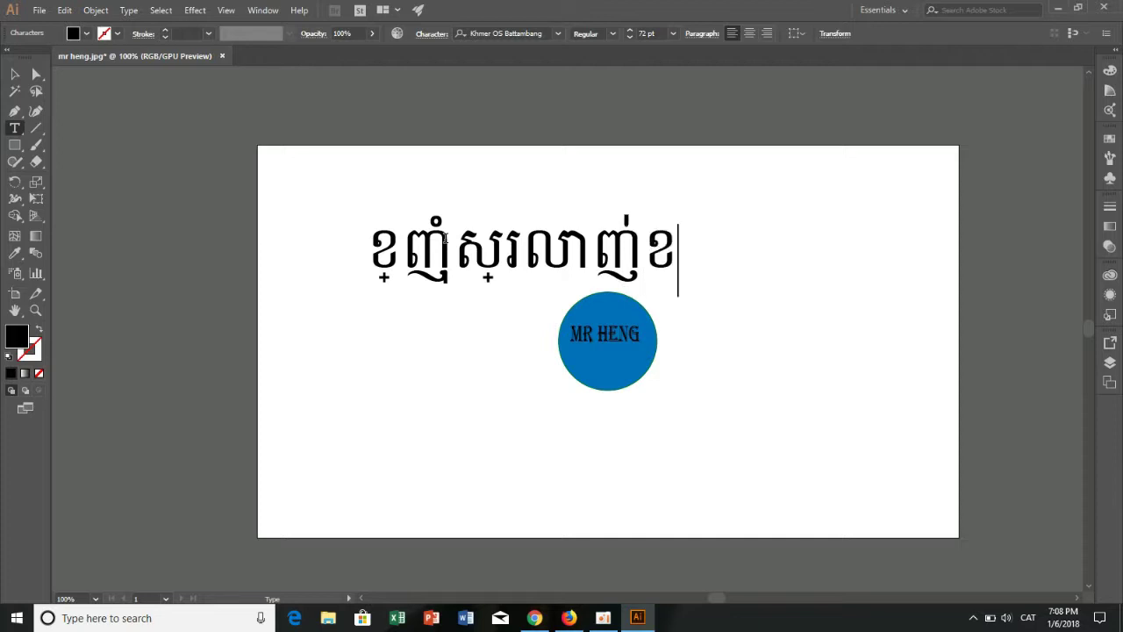
pyautogui.write('្ម')
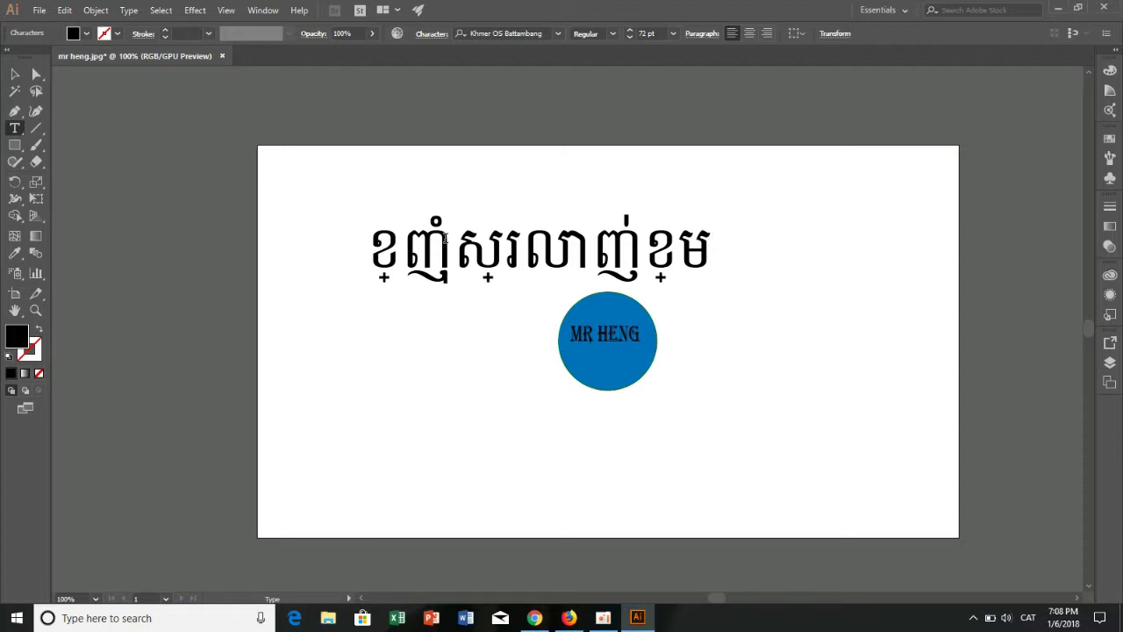
pyautogui.write('ៃ')
pyautogui.moveTo(744, 246); pyautogui.dragTo(185, 224)
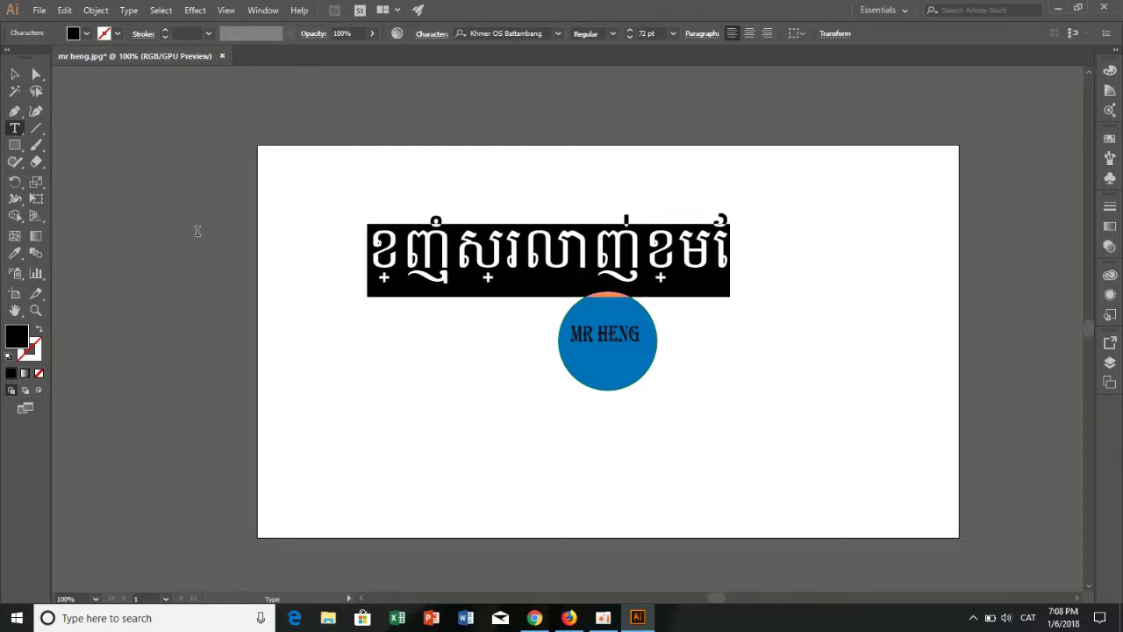
# Step: Select the whole Khmer sentence and delete it, leaving only the MR HENG circle
pyautogui.click(527, 280)
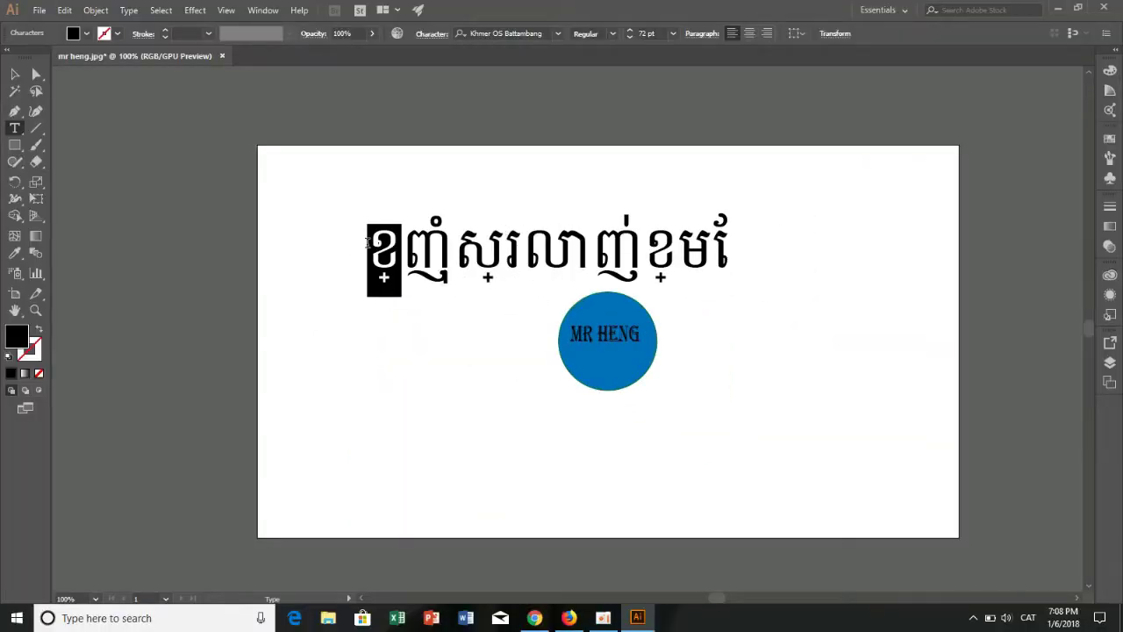
pyautogui.click(372, 243)
pyautogui.moveTo(372, 243); pyautogui.dragTo(754, 232)
pyautogui.press('BackSpace')
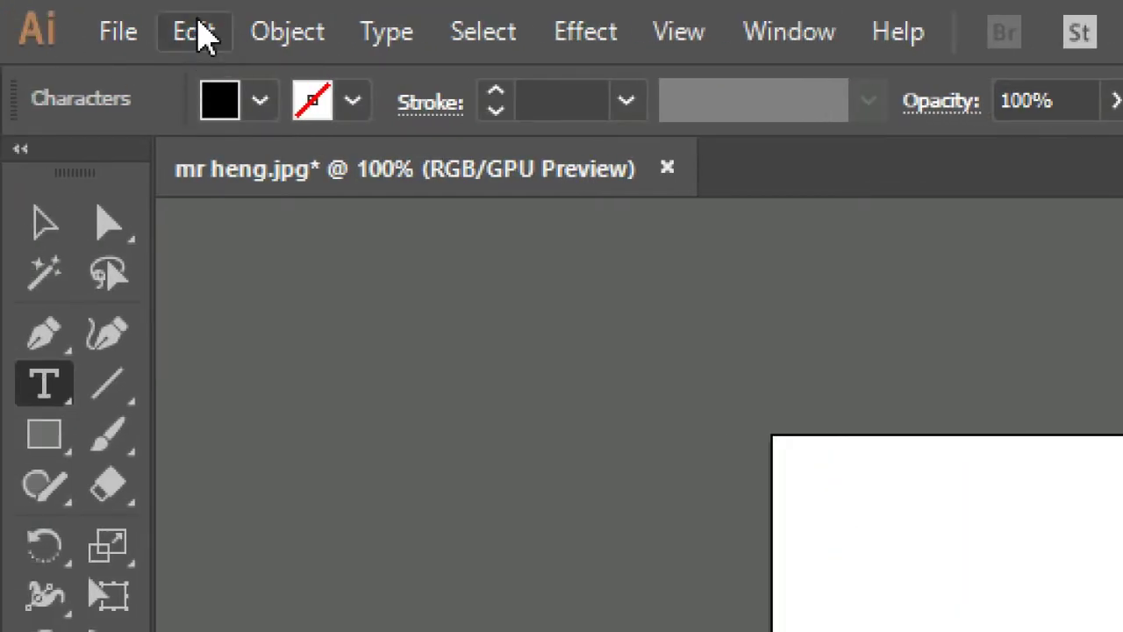
# Step: Enable Show Indic Options in Edit > Preferences > Type and confirm
pyautogui.click(197, 32)
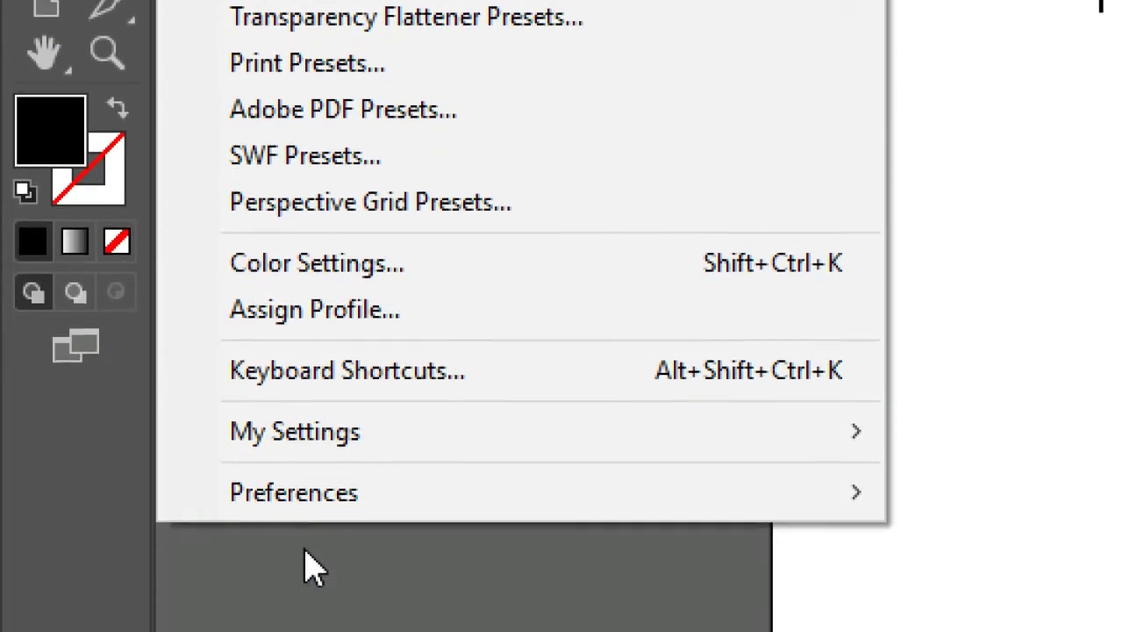
pyautogui.moveTo(263, 543)
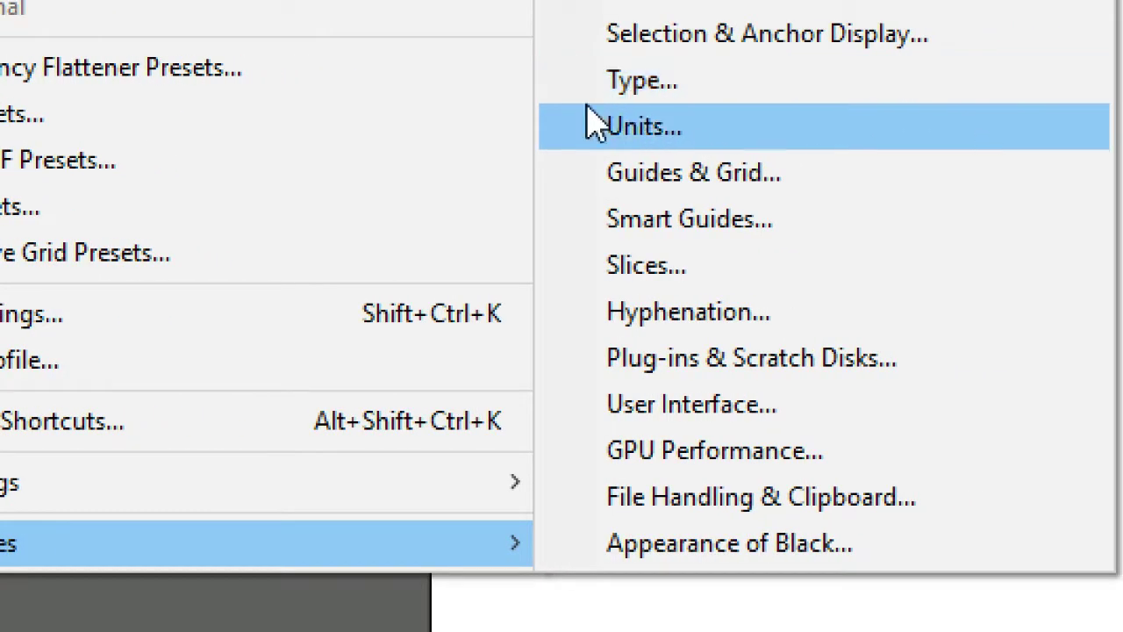
pyautogui.click(633, 83)
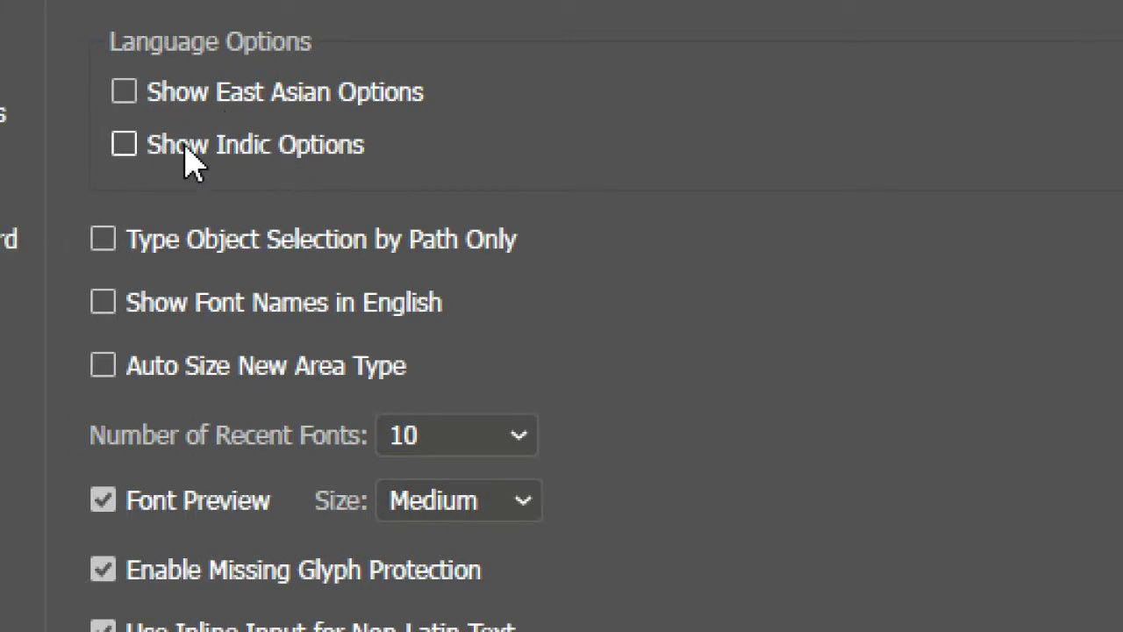
pyautogui.click(185, 146)
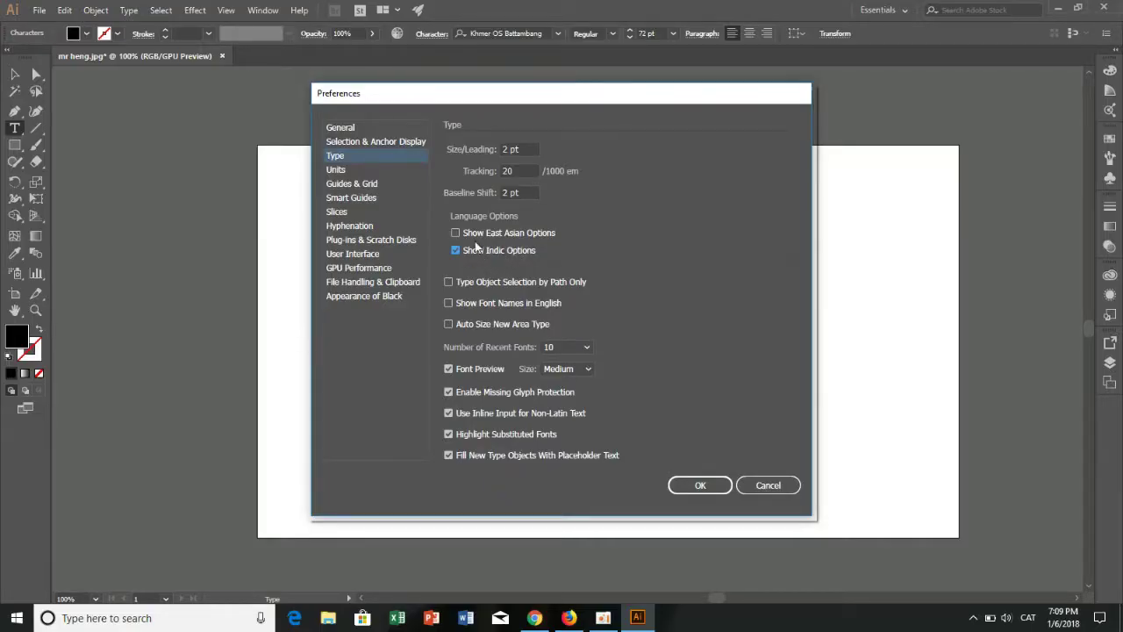
pyautogui.click(704, 487)
# Step: Test-type a Khmer word, erase it, then close mr heng.jpg without saving
pyautogui.click(341, 271)
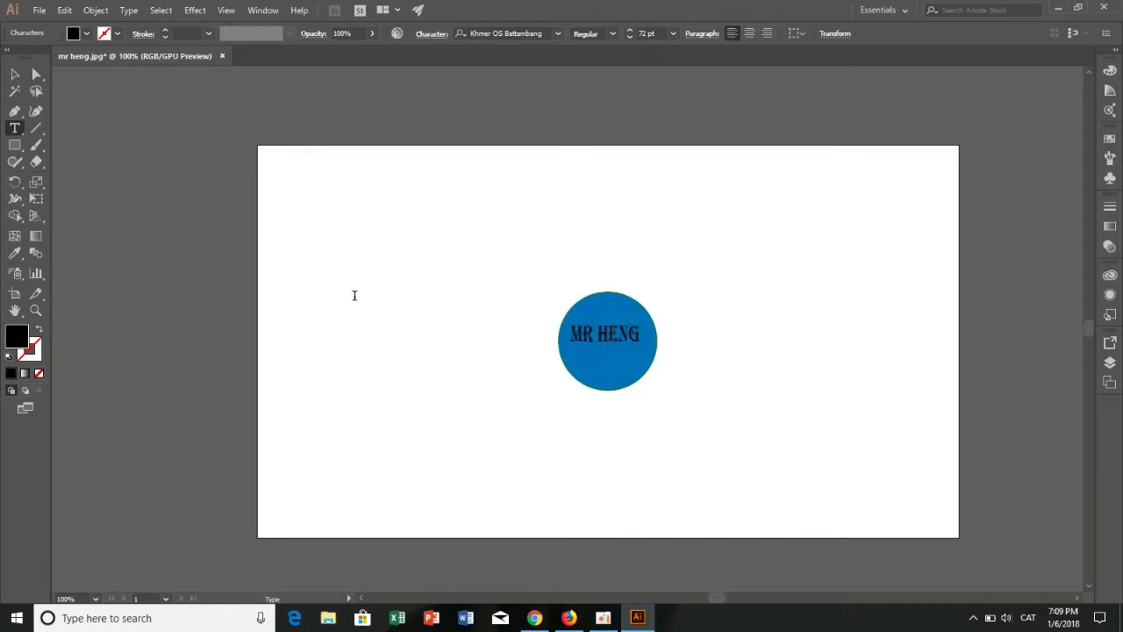
pyautogui.write('ន្ត')
pyautogui.write('ញ')
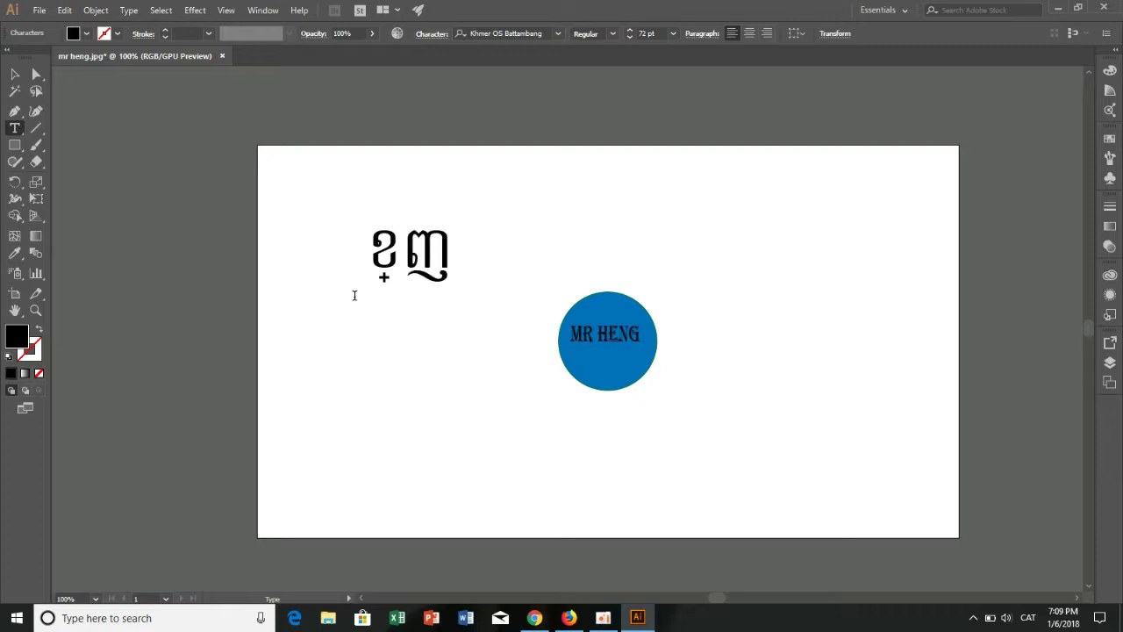
pyautogui.press('BackSpace')
pyautogui.press('BackSpace')
pyautogui.press('BackSpace')
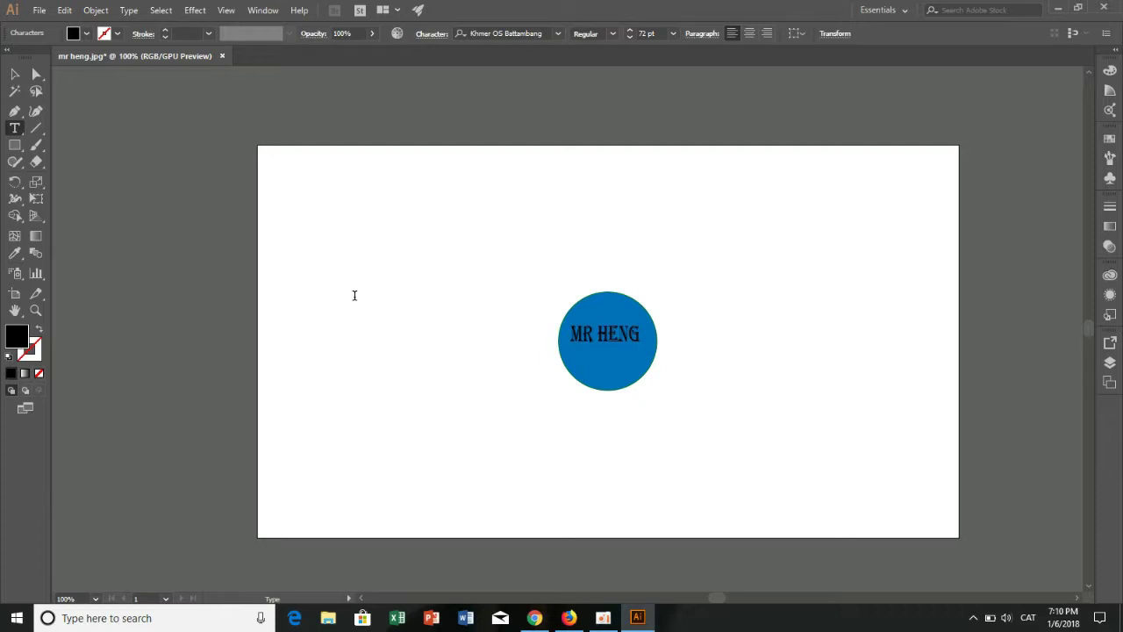
pyautogui.click(222, 55)
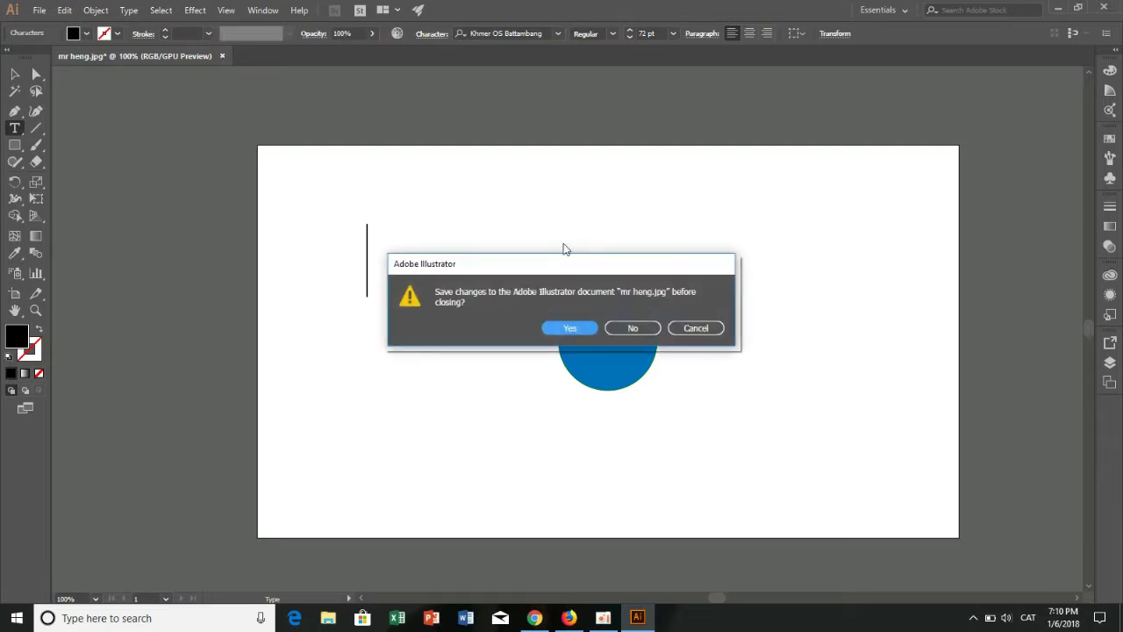
pyautogui.click(631, 328)
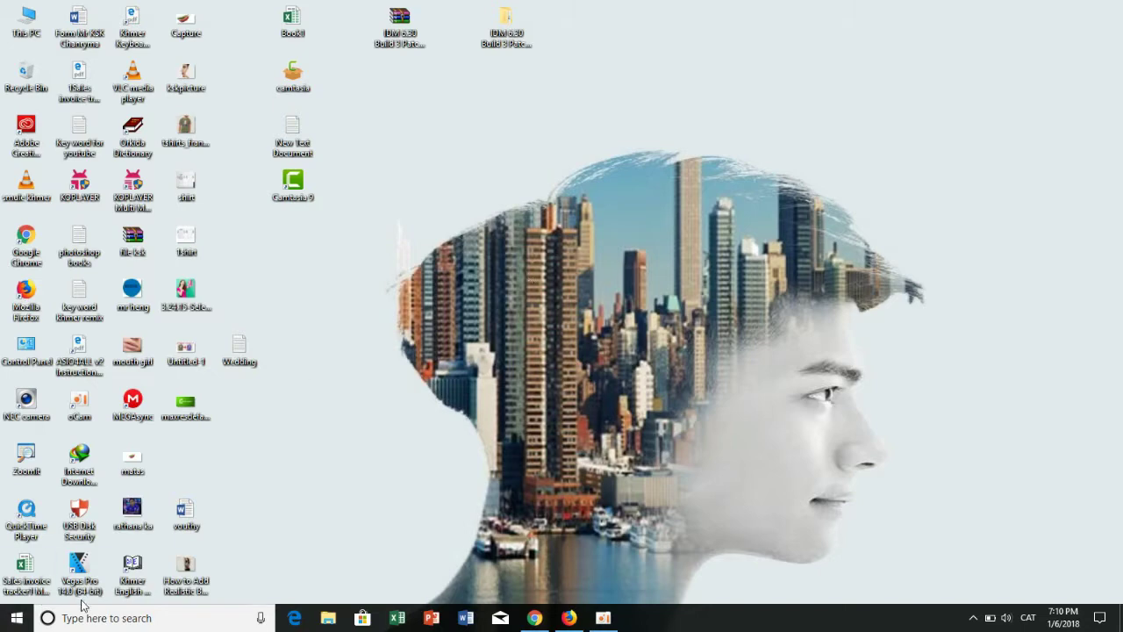
# Step: Relaunch Adobe Illustrator from the Start menu and reopen mr heng.jpg
pyautogui.click(24, 621)
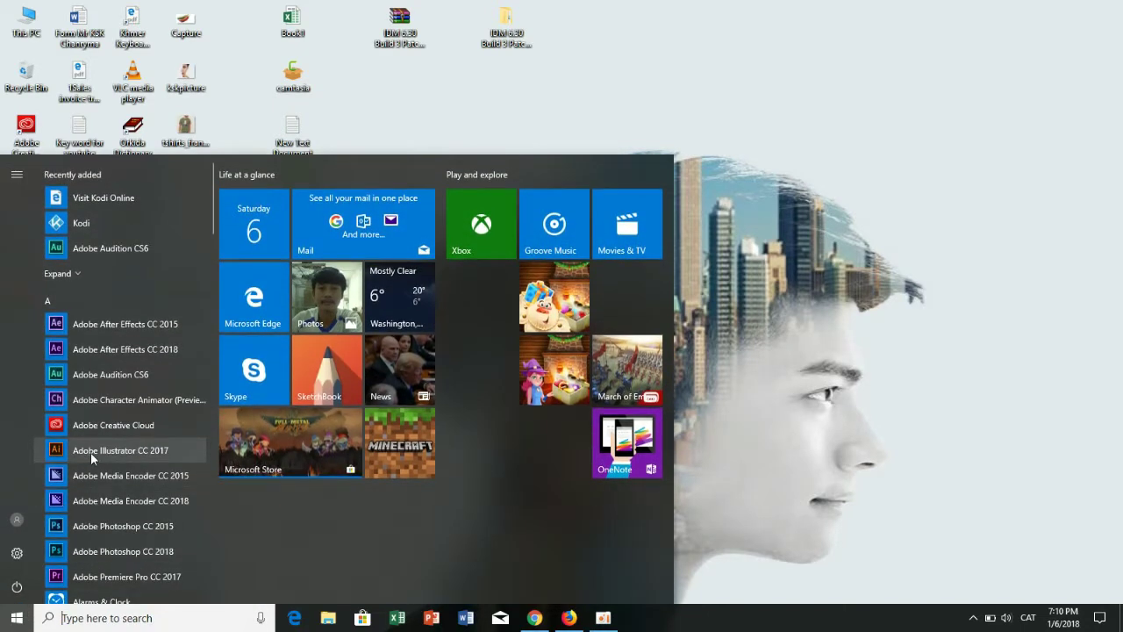
pyautogui.click(90, 451)
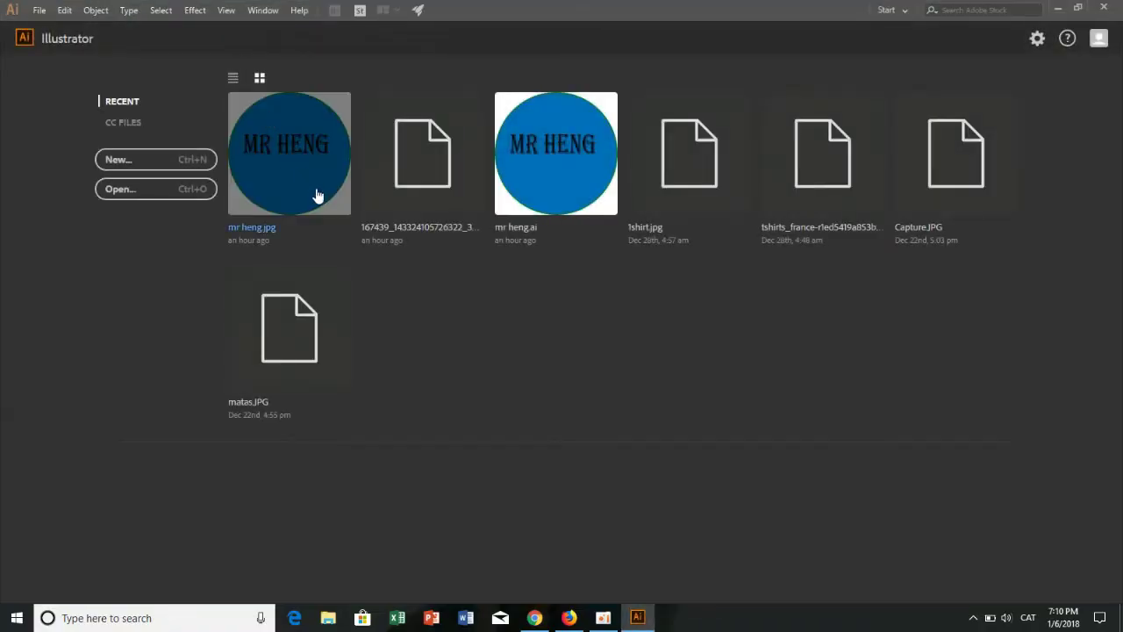
pyautogui.click(316, 176)
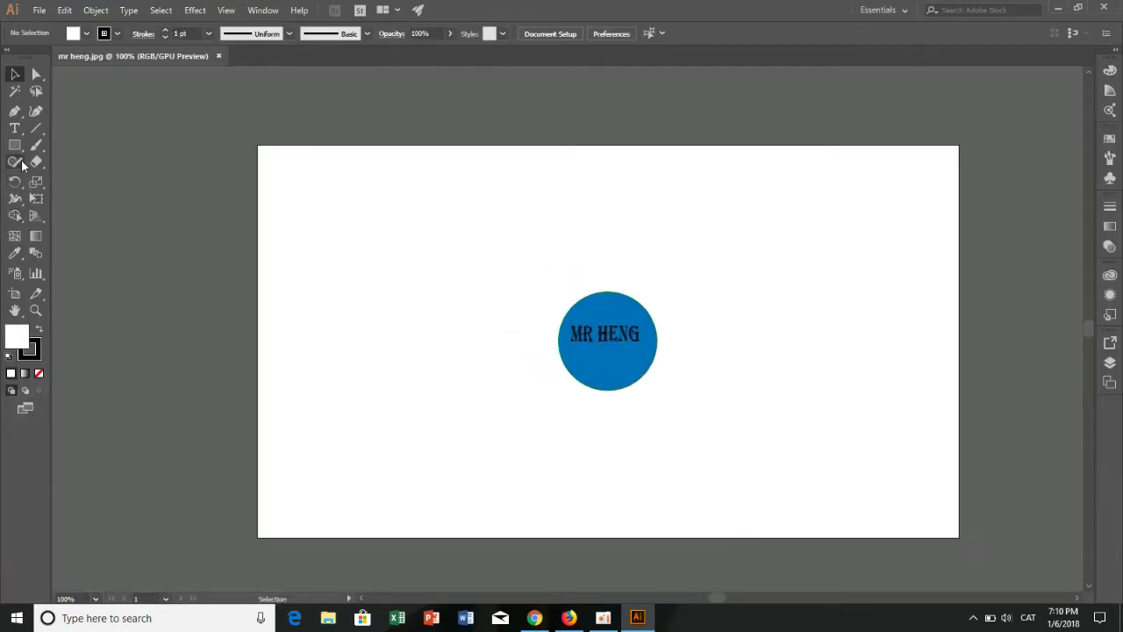
# Step: Add a text object left of the circle in 72 pt Khmer OS Battambang
pyautogui.click(15, 129)
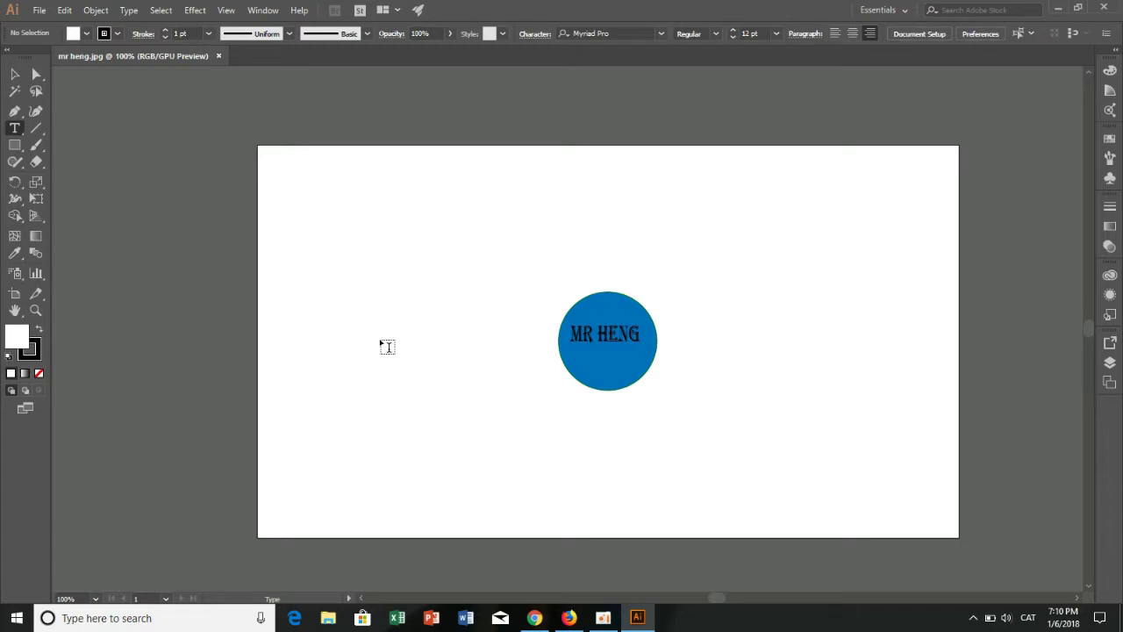
pyautogui.click(375, 338)
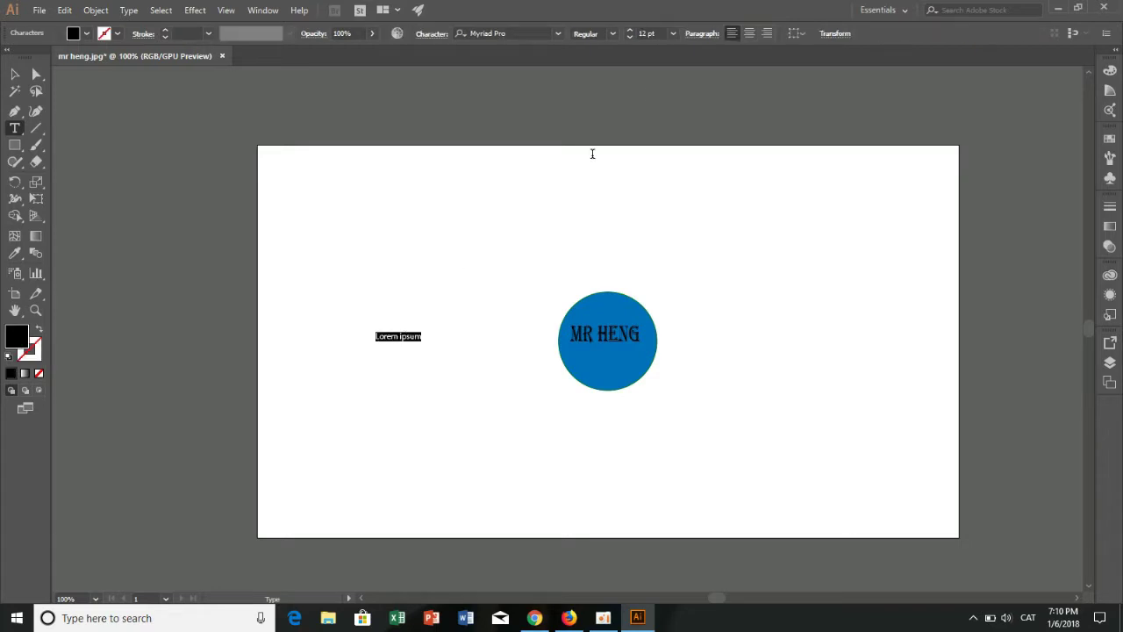
pyautogui.click(673, 33)
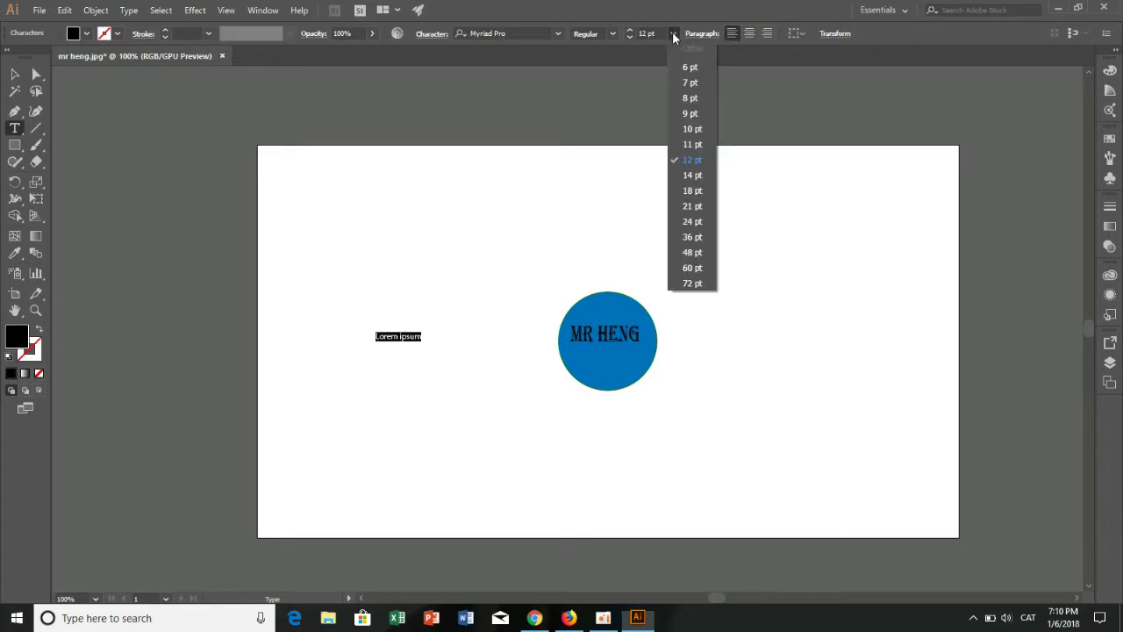
pyautogui.click(692, 282)
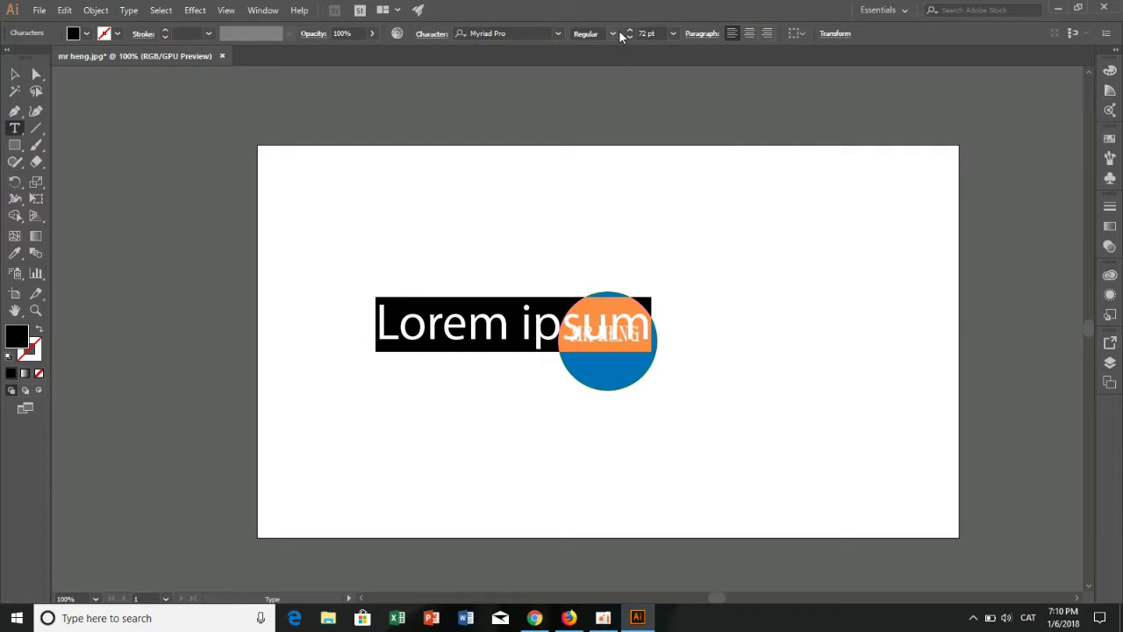
pyautogui.click(556, 35)
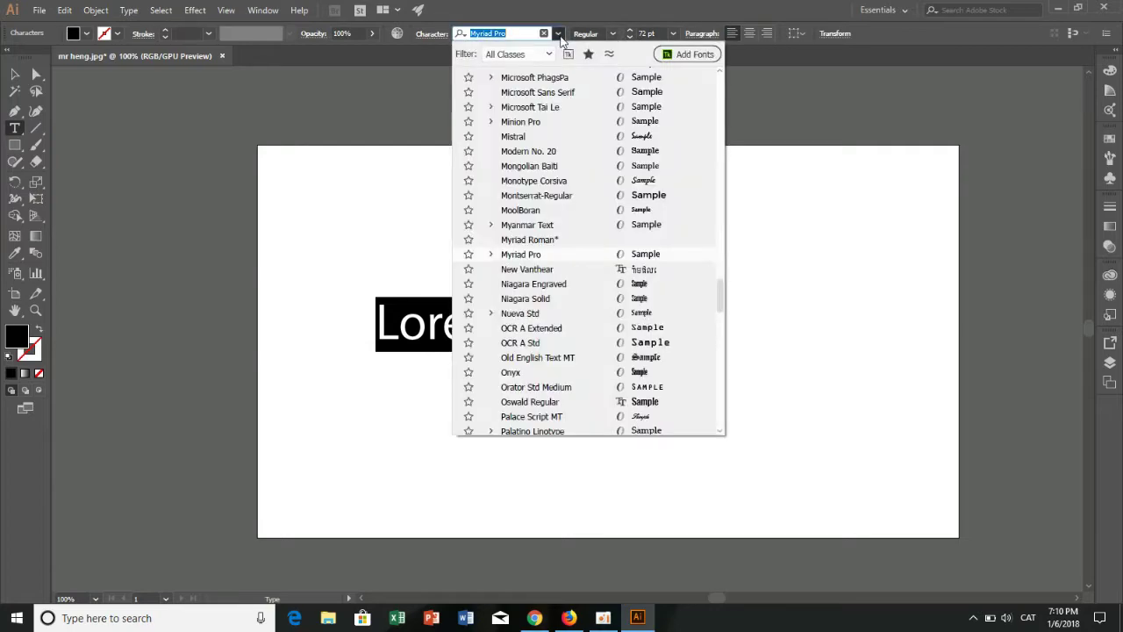
pyautogui.scroll(5, 570, 132)
pyautogui.scroll(5, 570, 132)
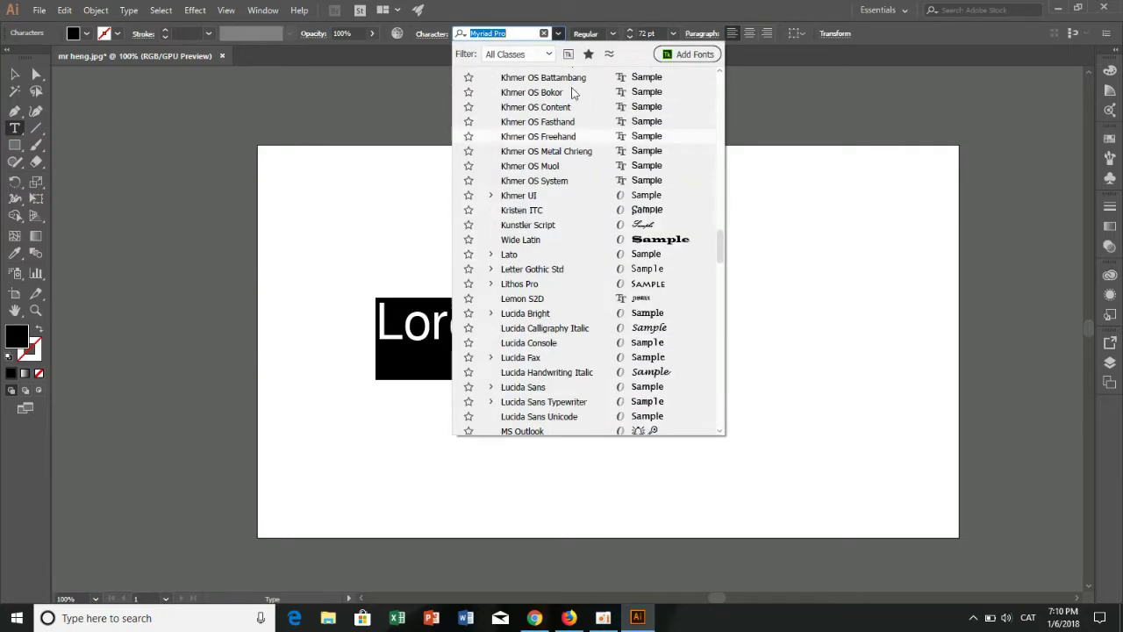
pyautogui.click(574, 86)
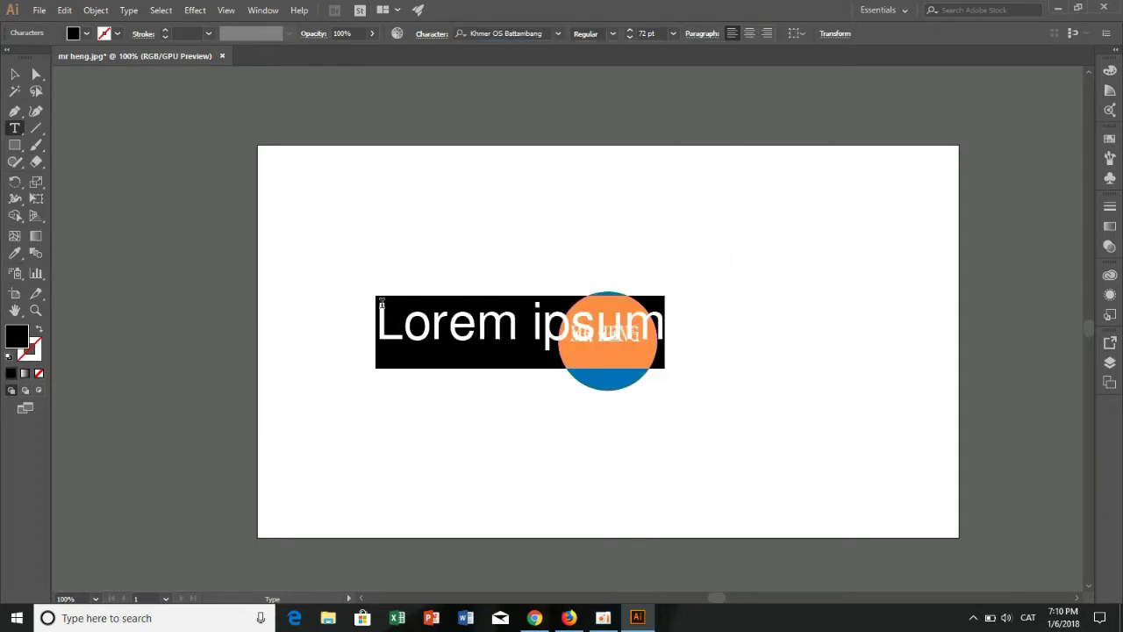
# Step: Replace the placeholder with ខ្ញុំស្រលាញ់ខ្មែរដូចគ្នា, correcting the final subscript
pyautogui.write('ខ្ញុំ')
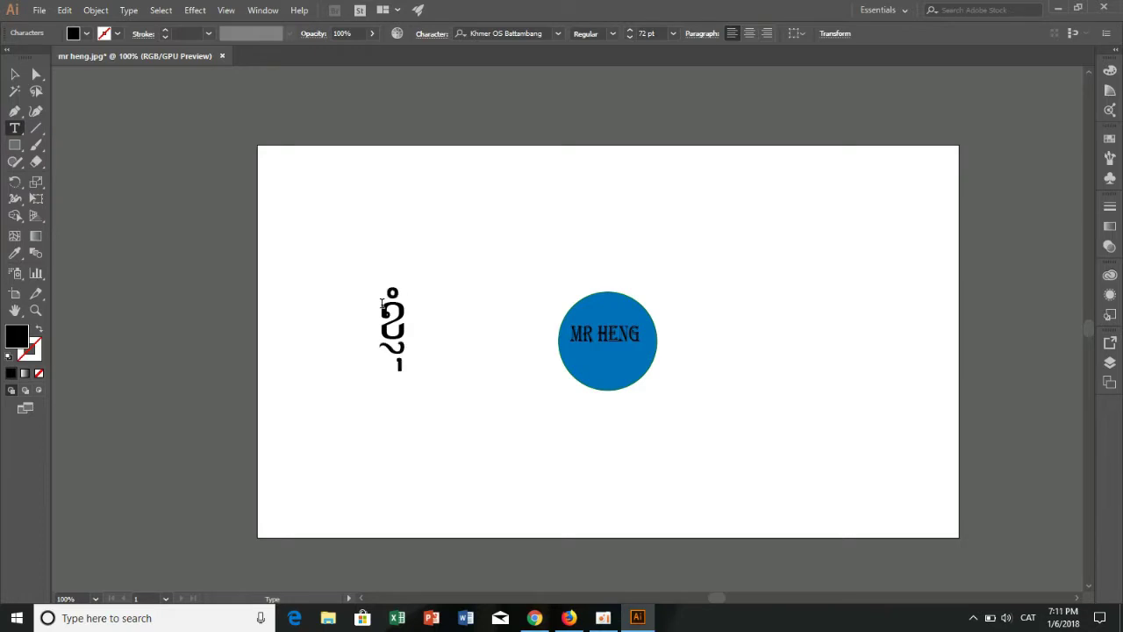
pyautogui.write('ស្រ')
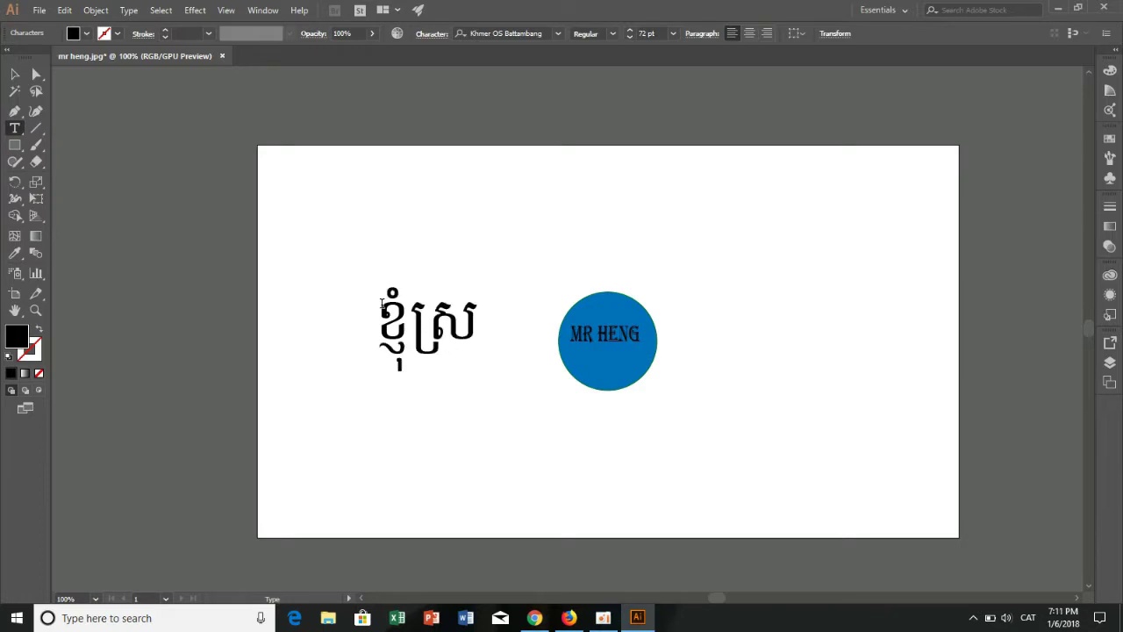
pyautogui.write('លាញ')
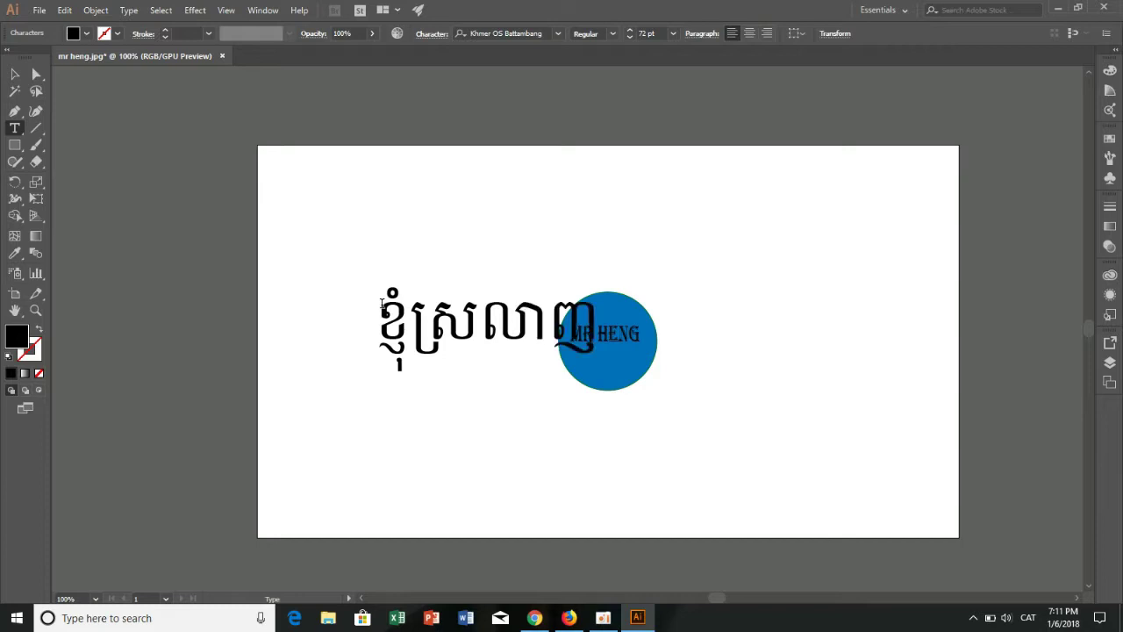
pyautogui.write('់')
pyautogui.write('ខ្ម')
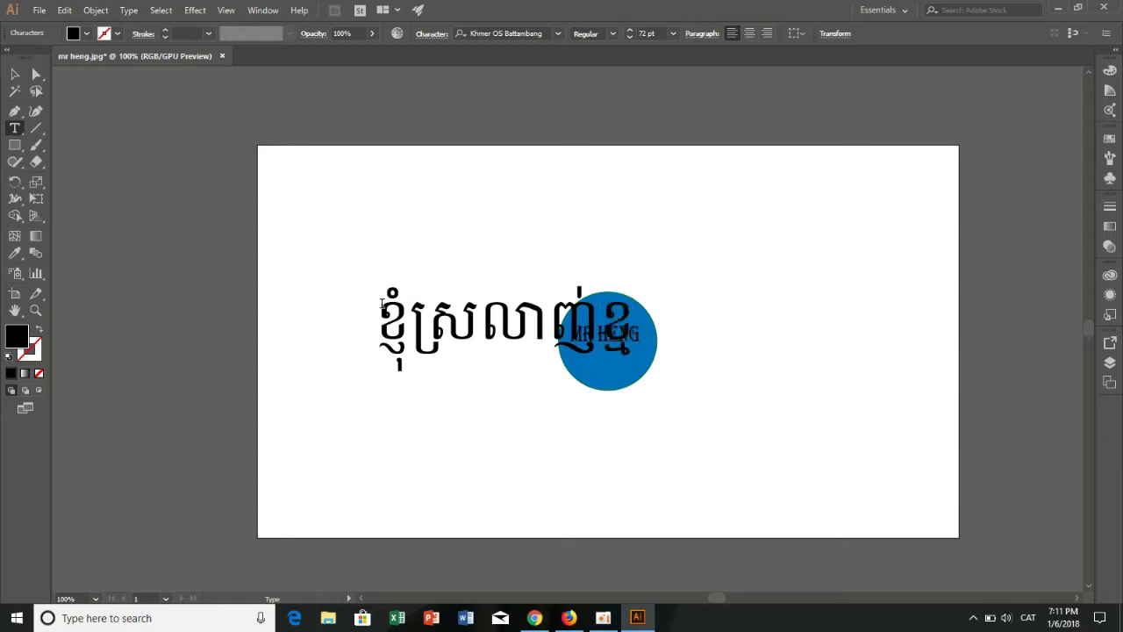
pyautogui.write('ែរ')
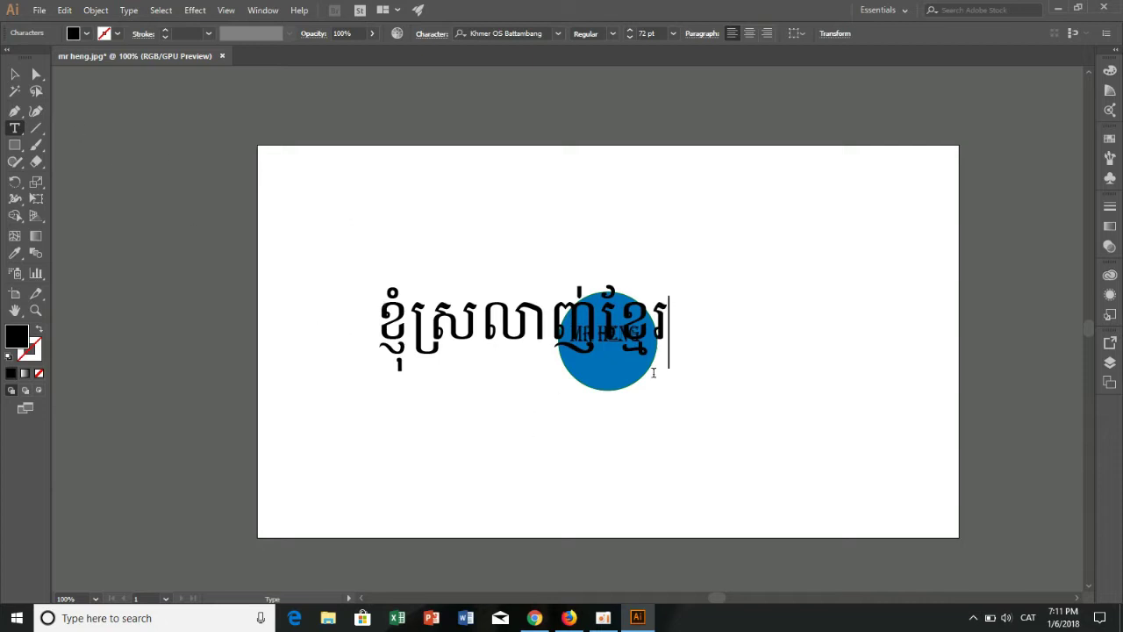
pyautogui.write('ដូច')
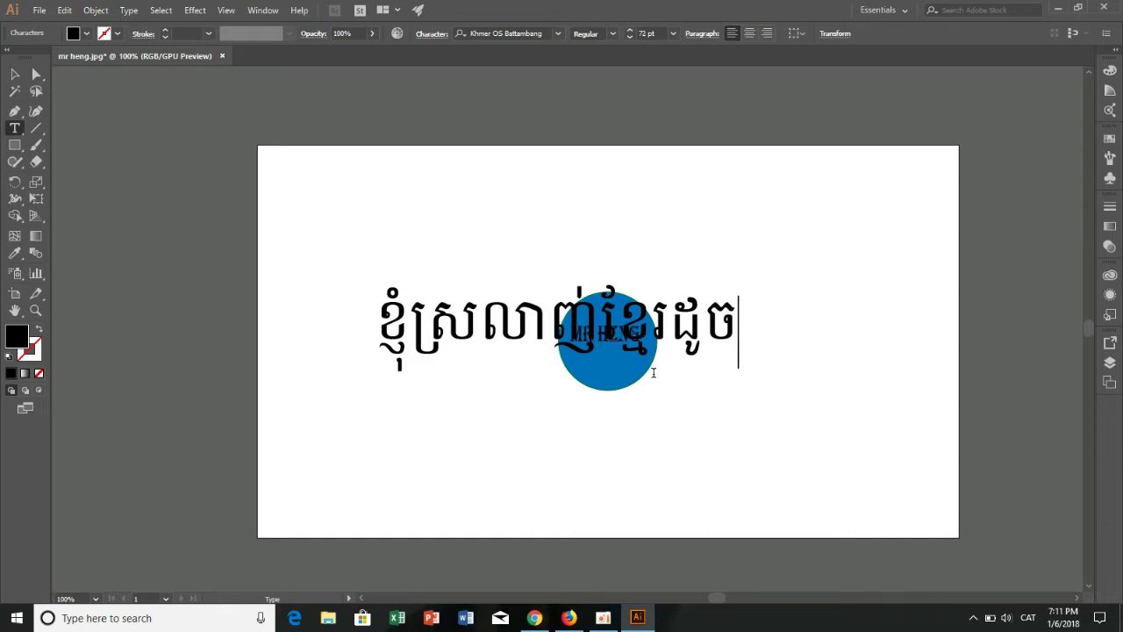
pyautogui.write('គ្')
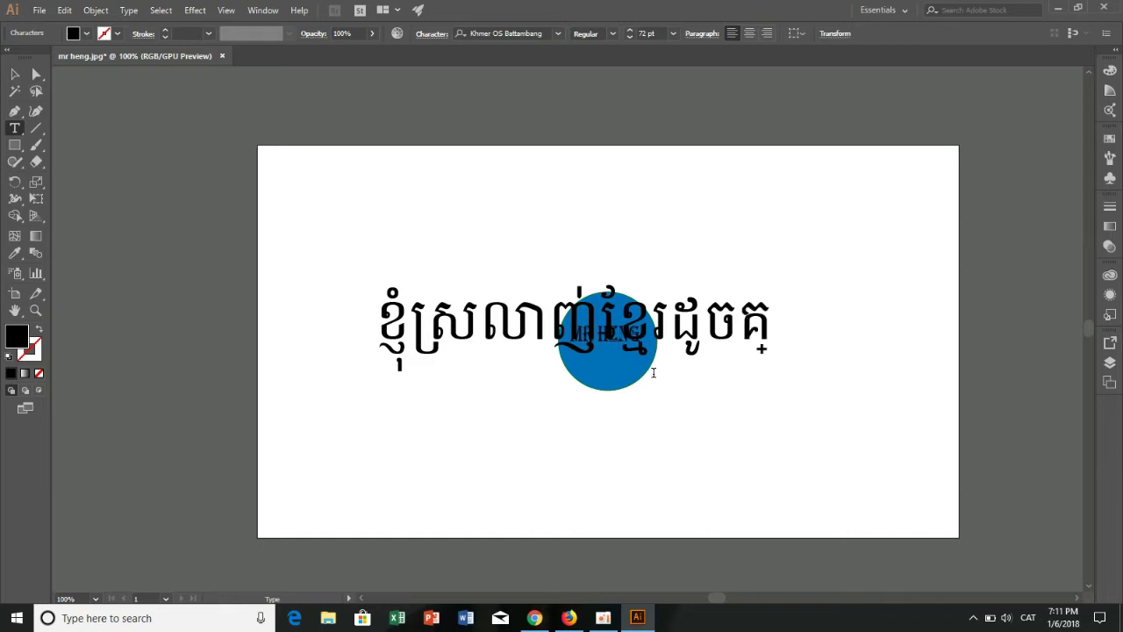
pyautogui.write('ន')
pyautogui.press('BackSpace')
pyautogui.write('នា')
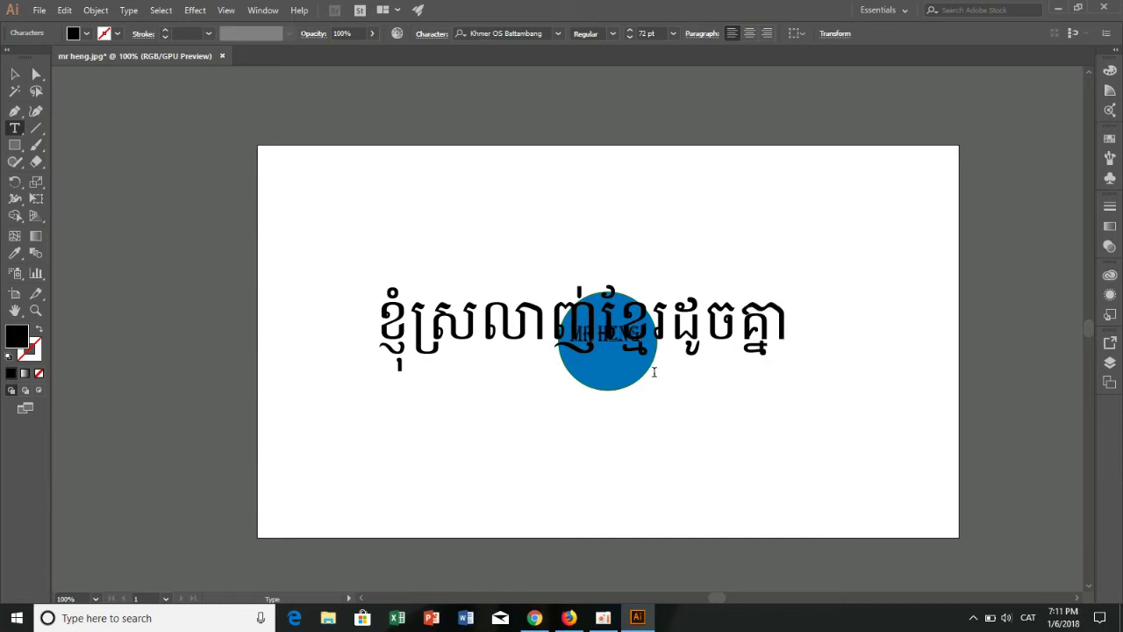
# Step: Move the Khmer sentence above the blue MR HENG circle, select both, then close mr heng.jpg
pyautogui.click(15, 74)
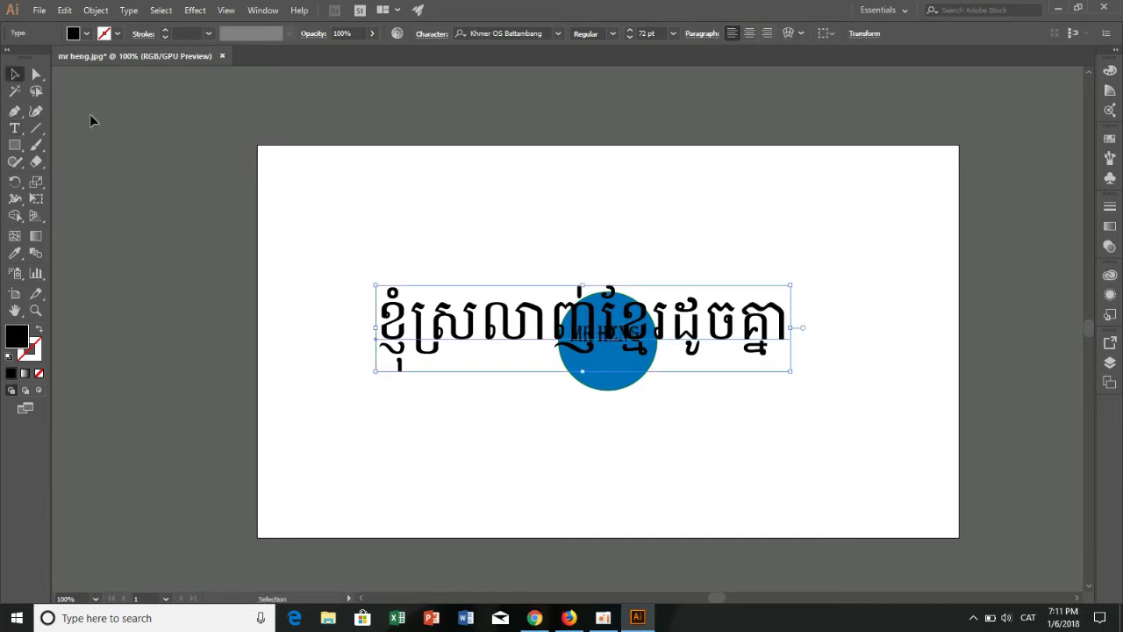
pyautogui.moveTo(439, 331); pyautogui.dragTo(402, 229)
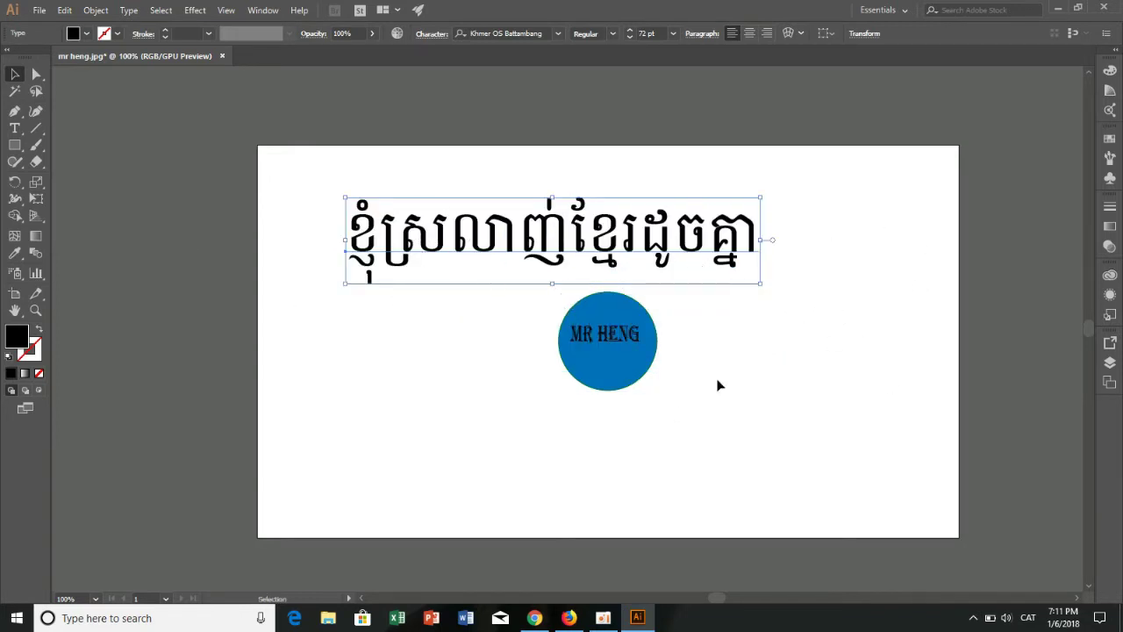
pyautogui.moveTo(301, 175)
pyautogui.mouseDown()
pyautogui.moveTo(860, 351)
pyautogui.moveTo(892, 351)
pyautogui.mouseUp()
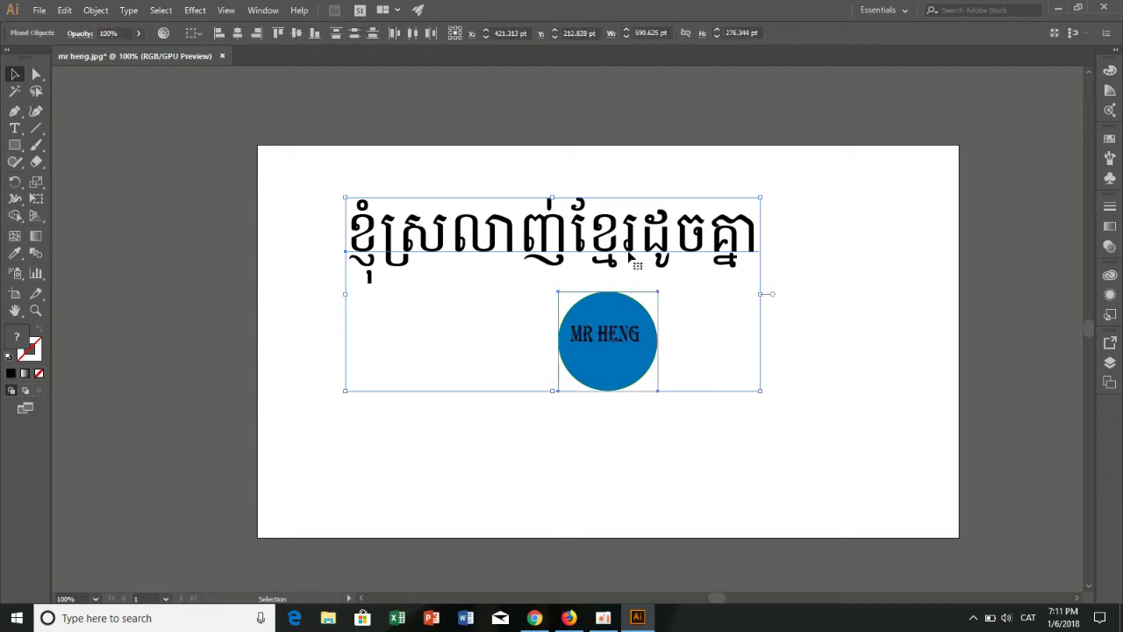
pyautogui.click(221, 57)
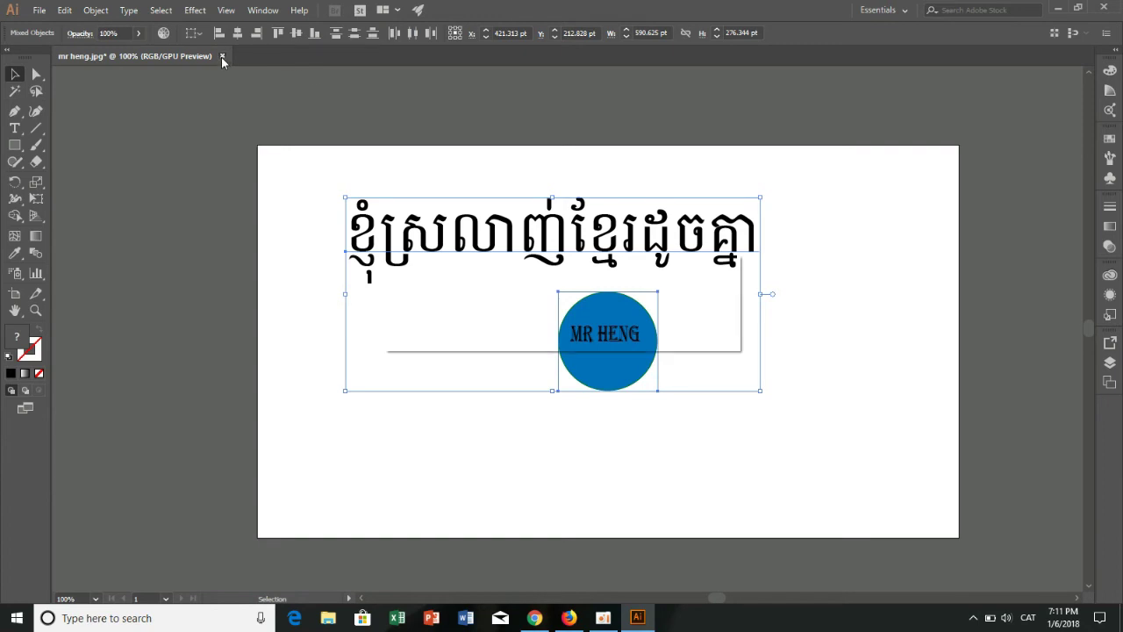
# Step: Discard the document changes, quit Illustrator, and restore the oCam recorder window
pyautogui.click(632, 328)
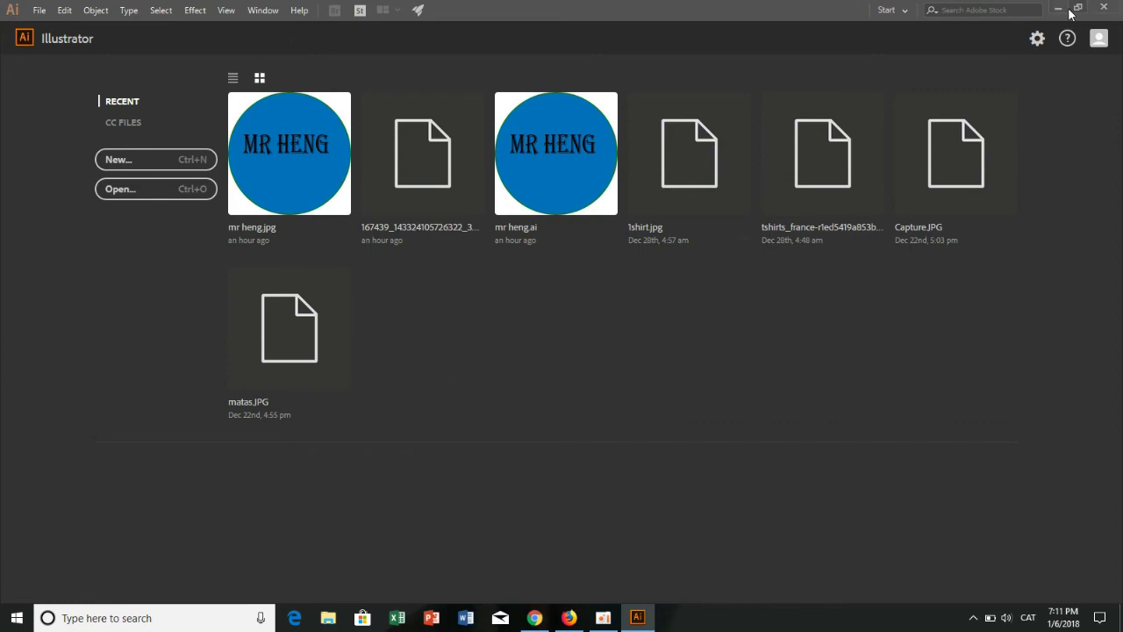
pyautogui.click(1102, 9)
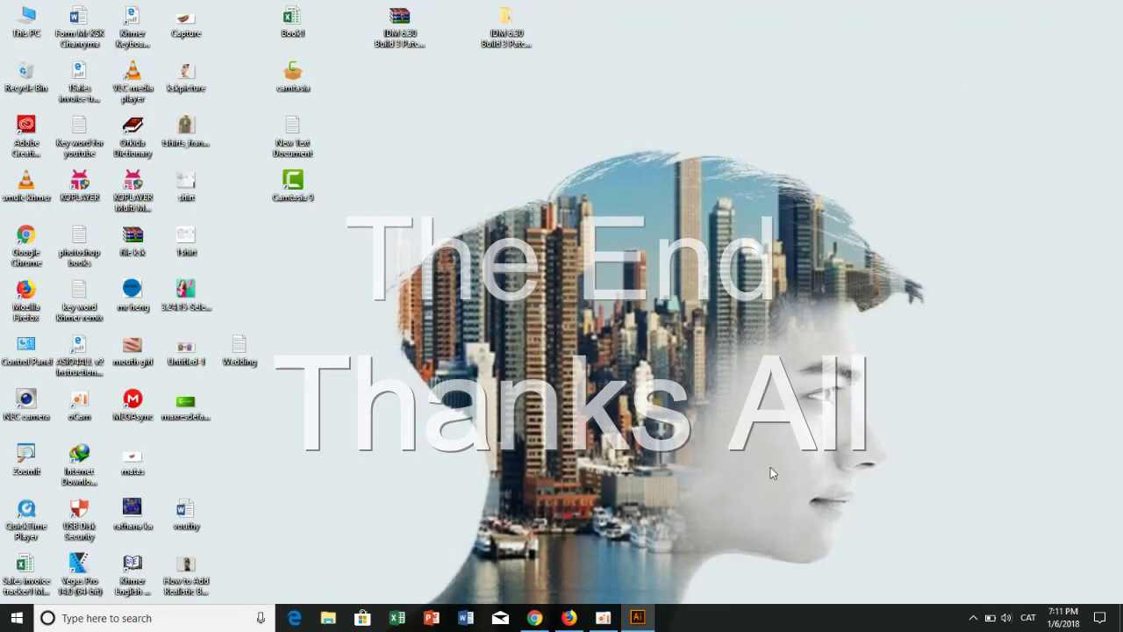
pyautogui.click(603, 618)
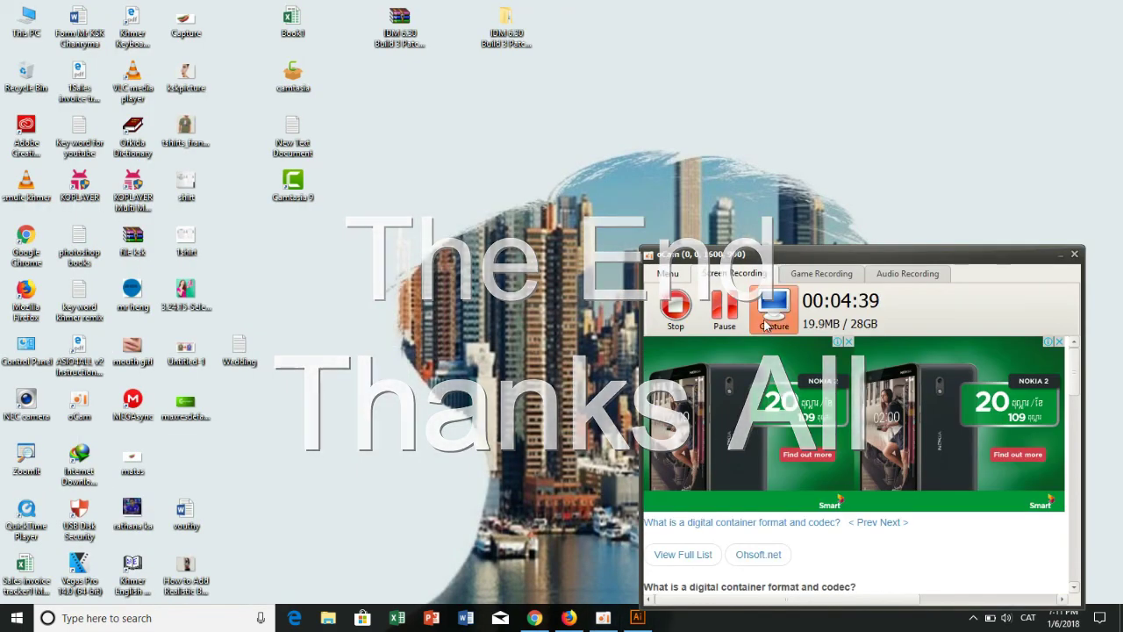